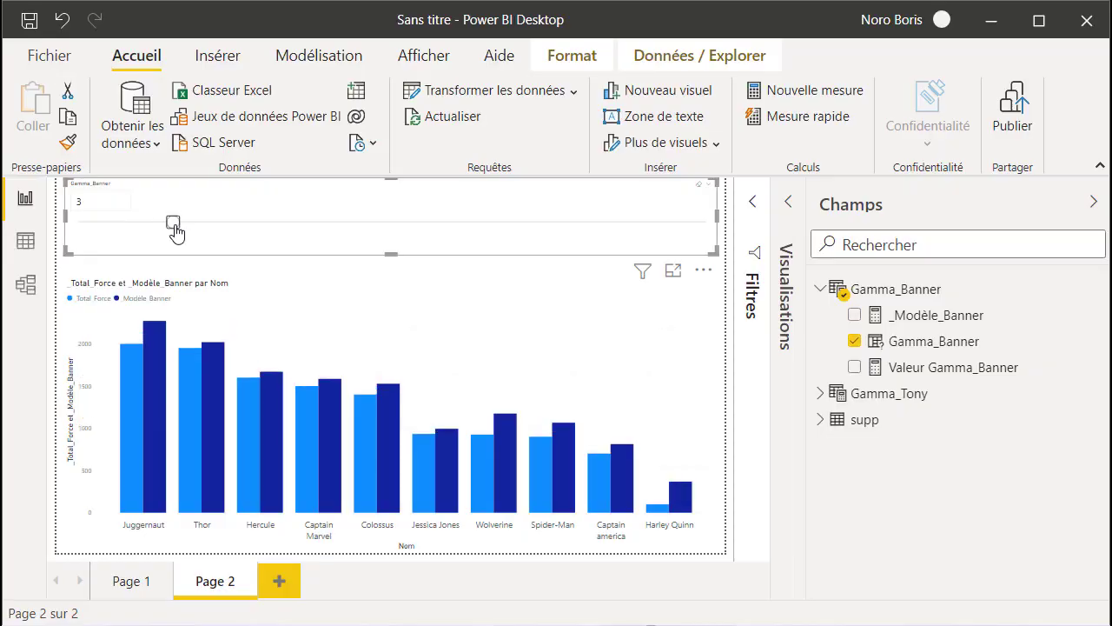
# - Preview the finished report's Gamma_Banner slicer at 12, then begin a new blank report
pyautogui.moveTo(174, 228); pyautogui.dragTo(444, 233)
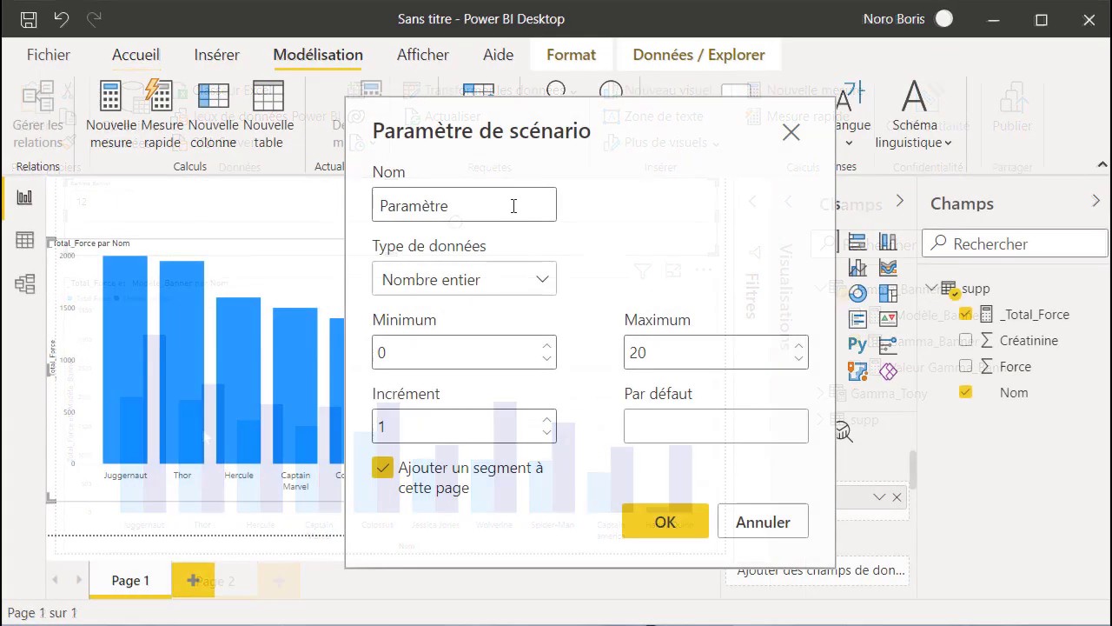
pyautogui.write('Gamma_Tony')
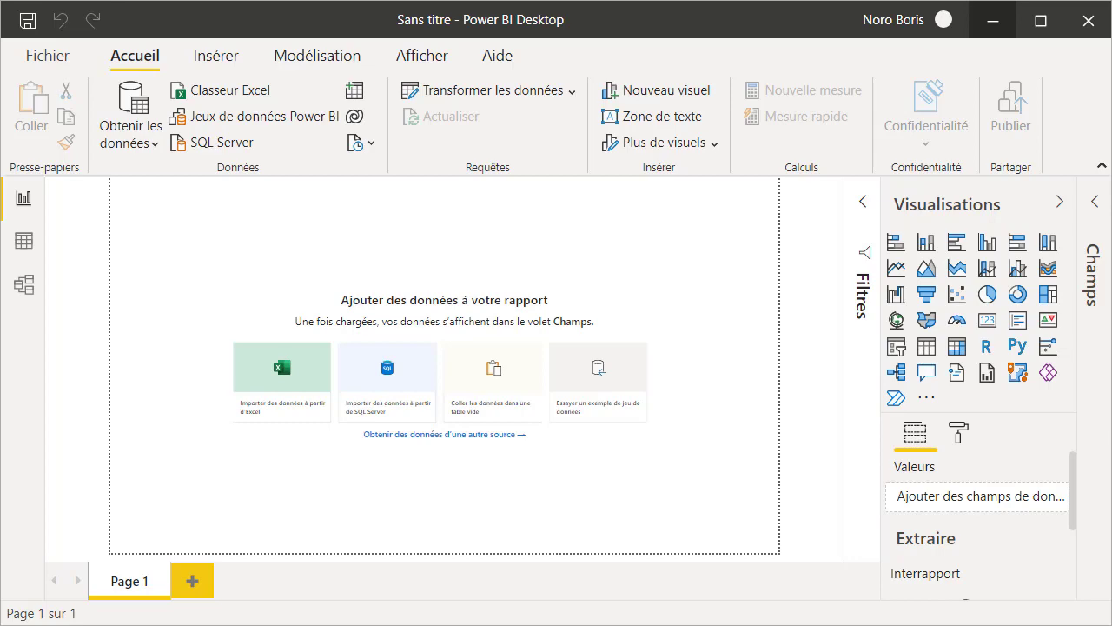
# - Import the supp table from the what_if.xlsx Excel workbook into the report
pyautogui.click(302, 386)
pyautogui.doubleClick(264, 165)
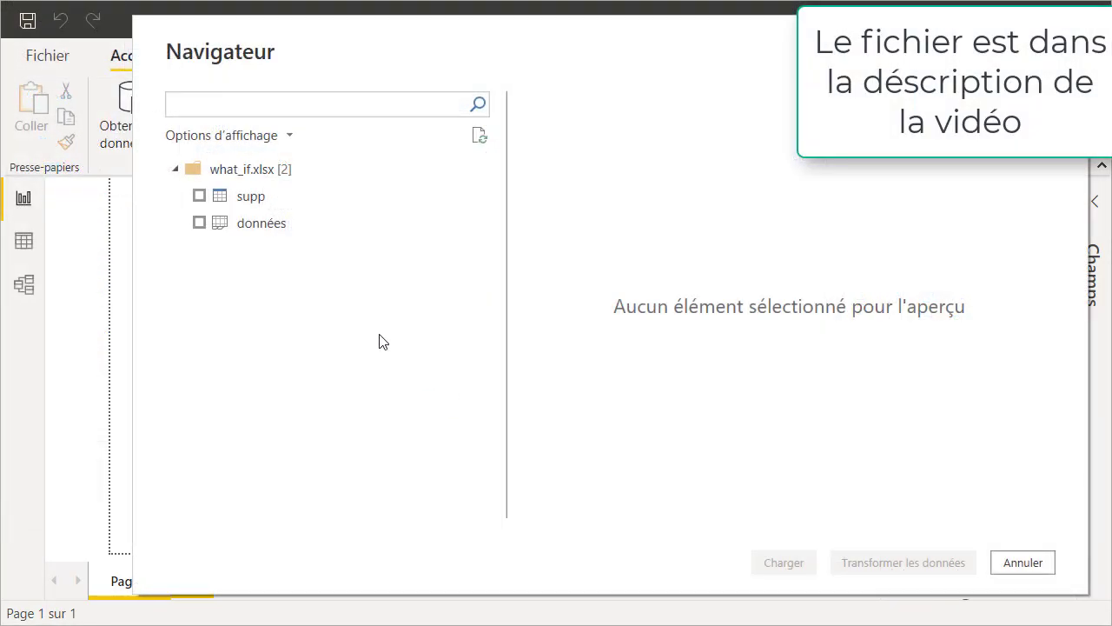
pyautogui.click(199, 197)
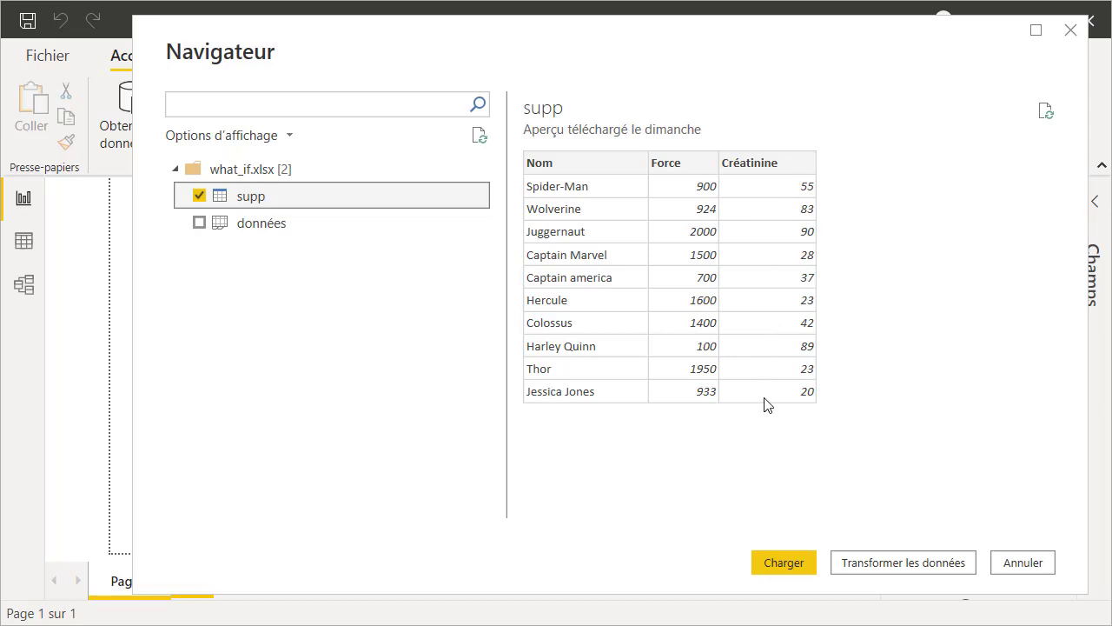
pyautogui.click(784, 565)
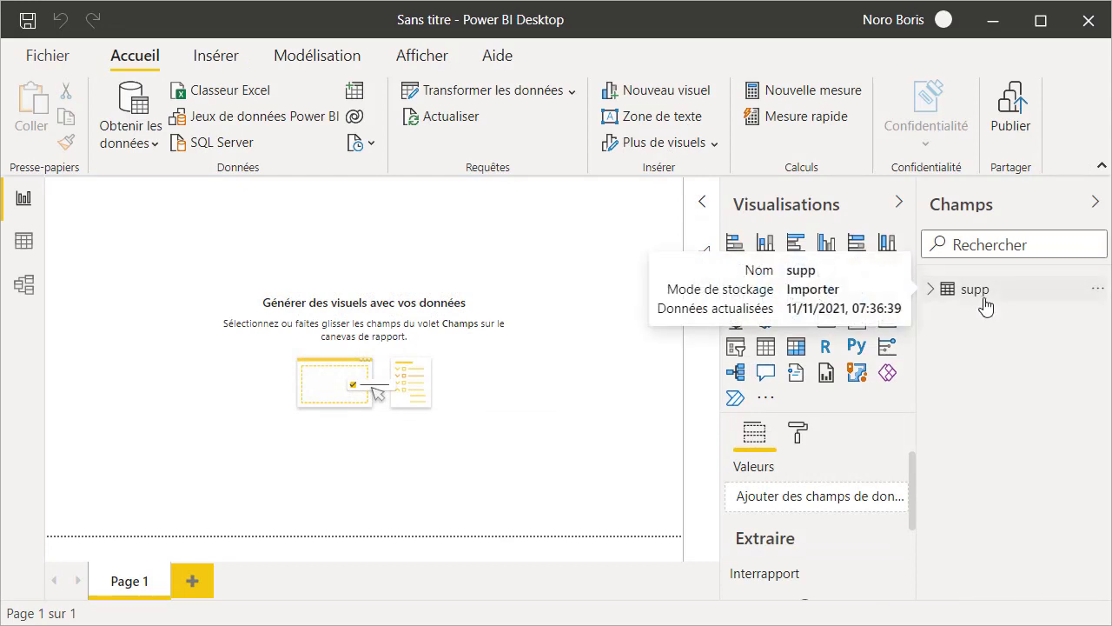
# - Create the measure _Total_Force = SUM(supp[Force]) in the supp table
pyautogui.click(931, 289)
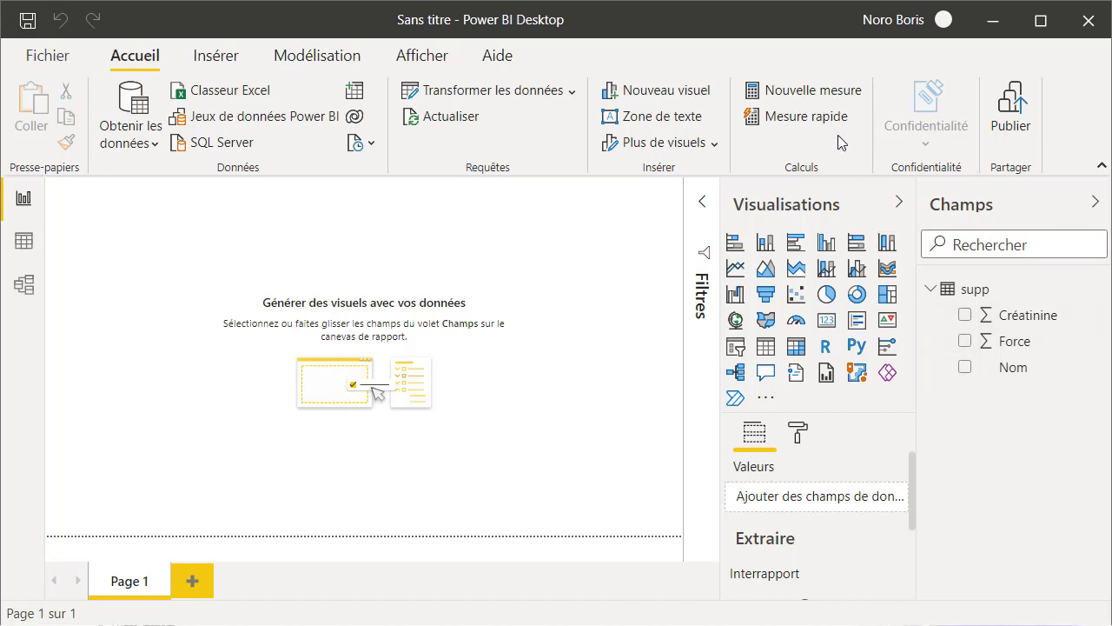
pyautogui.click(827, 95)
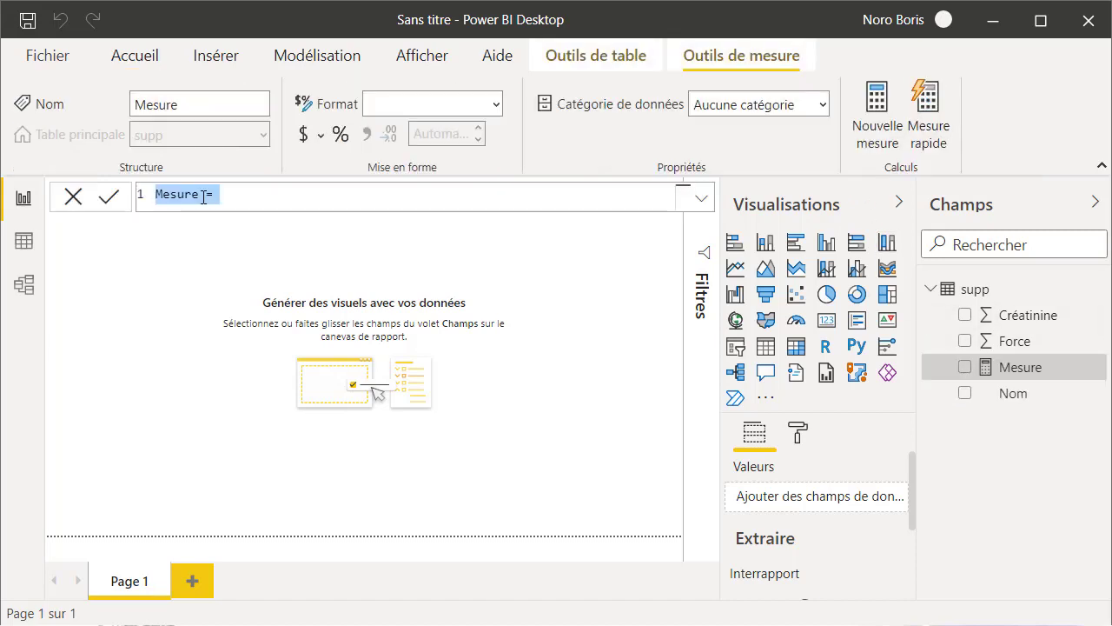
pyautogui.write('_Total_Force =')
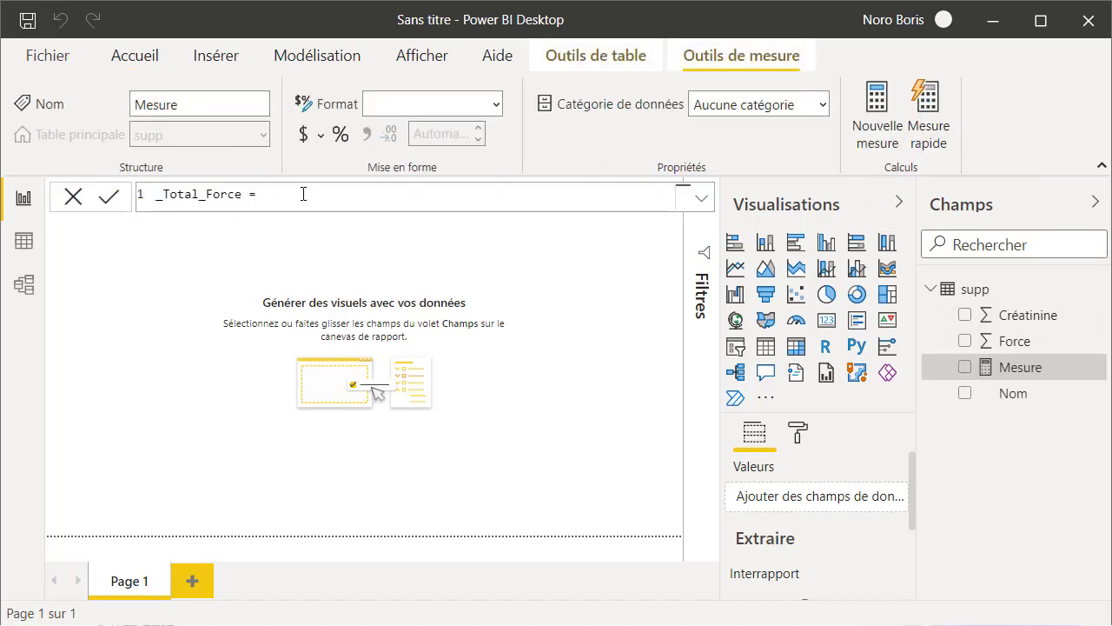
pyautogui.click(304, 193)
pyautogui.write('SUM(supp[Force')
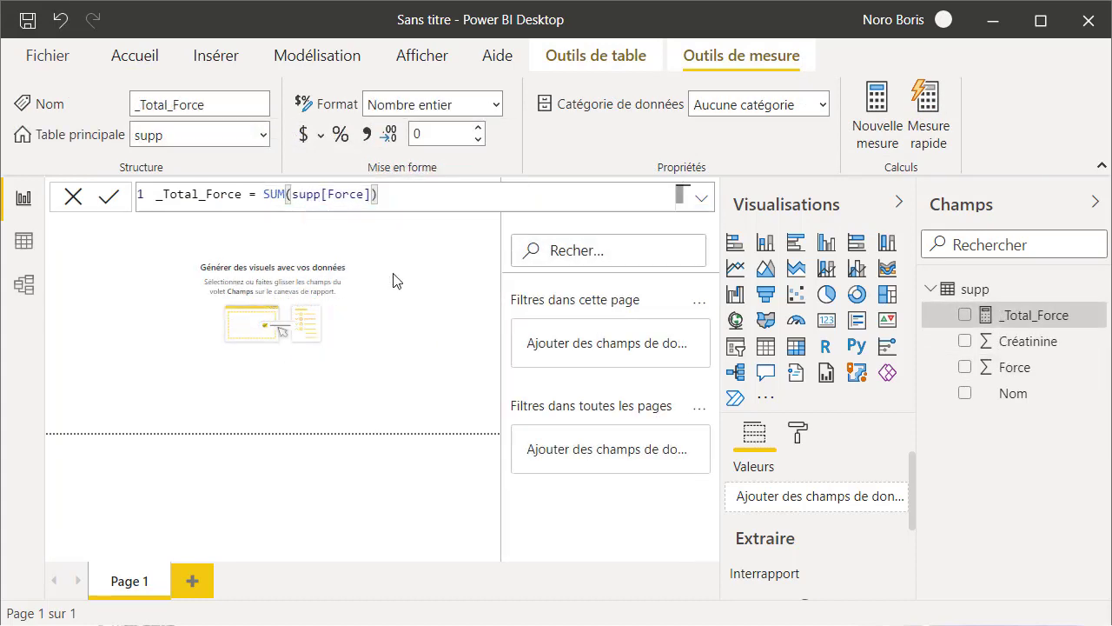
pyautogui.click(379, 259)
pyautogui.write(')')
pyautogui.press('Return')
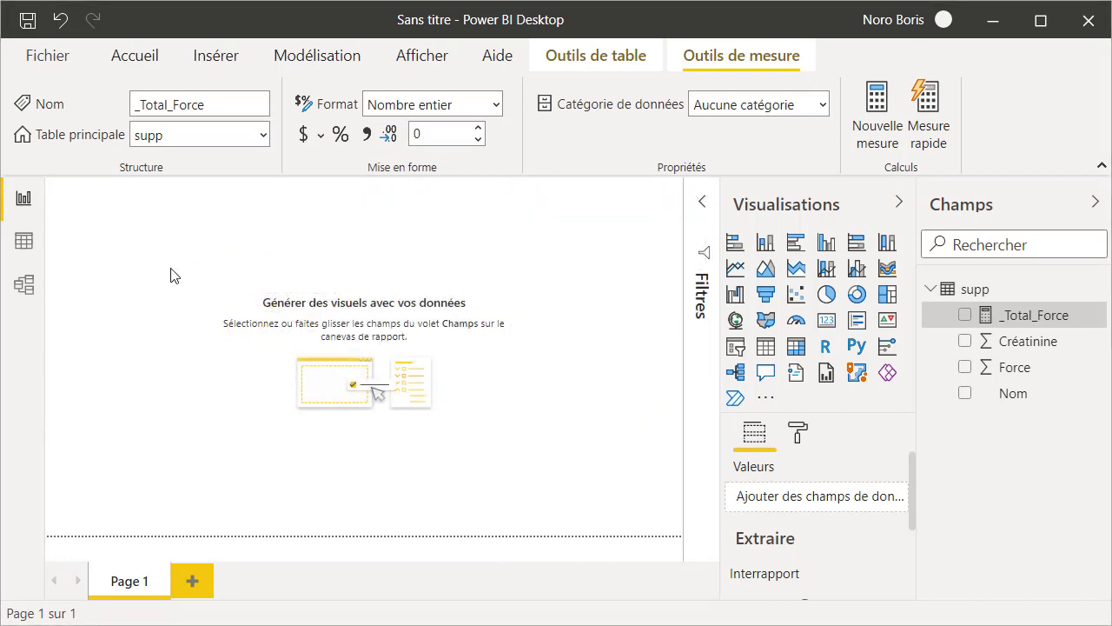
# - Add a clustered column chart plotting _Total_Force by Nom on Page 1
pyautogui.click(827, 244)
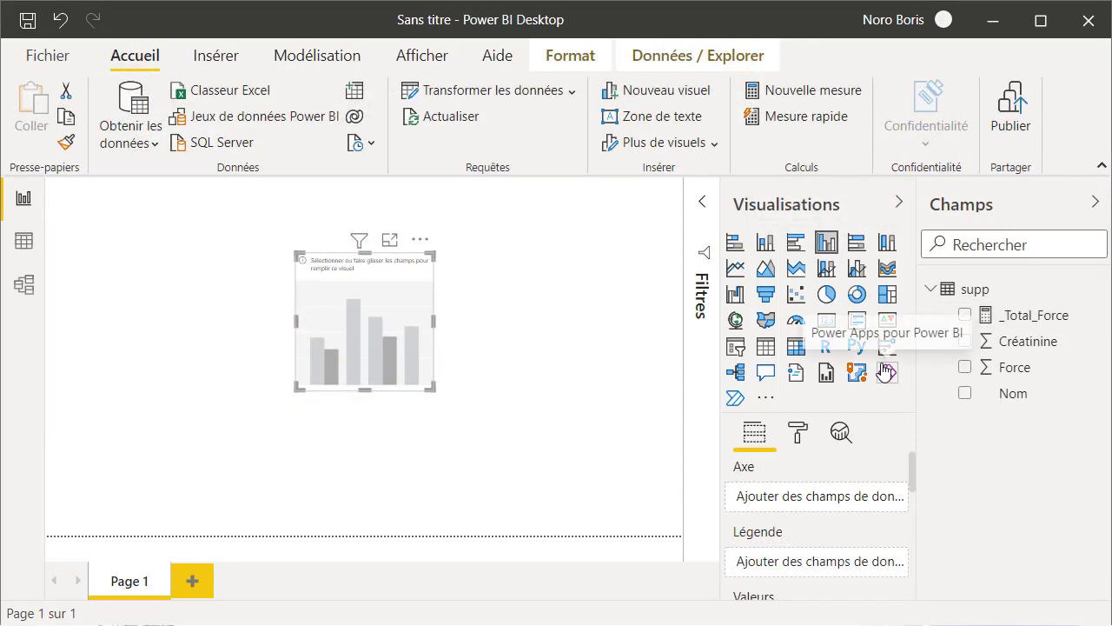
pyautogui.click(966, 395)
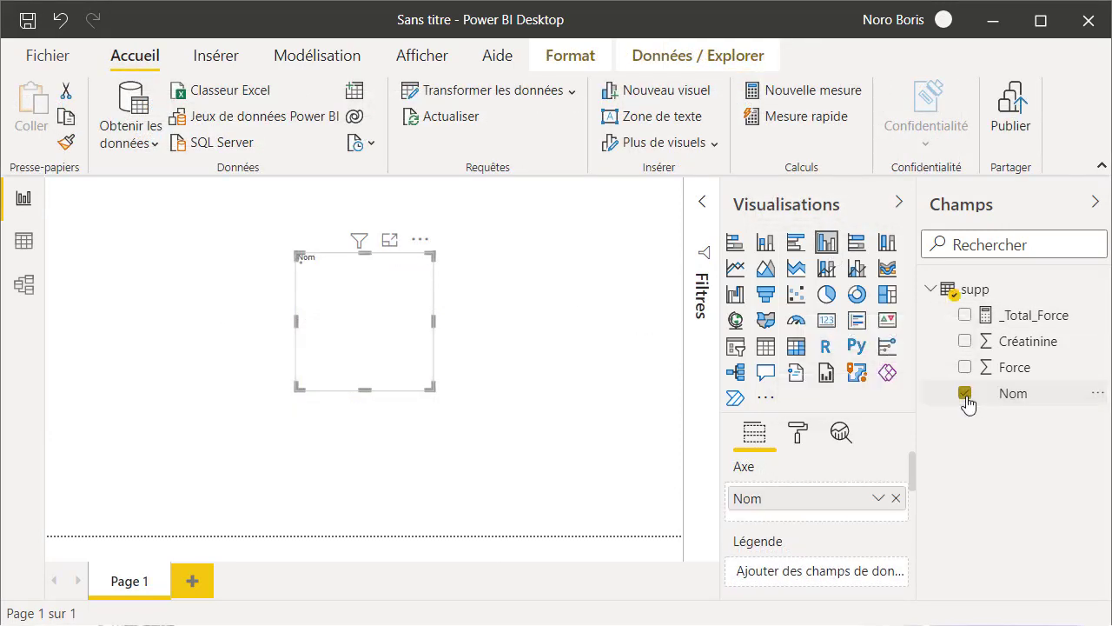
pyautogui.click(965, 315)
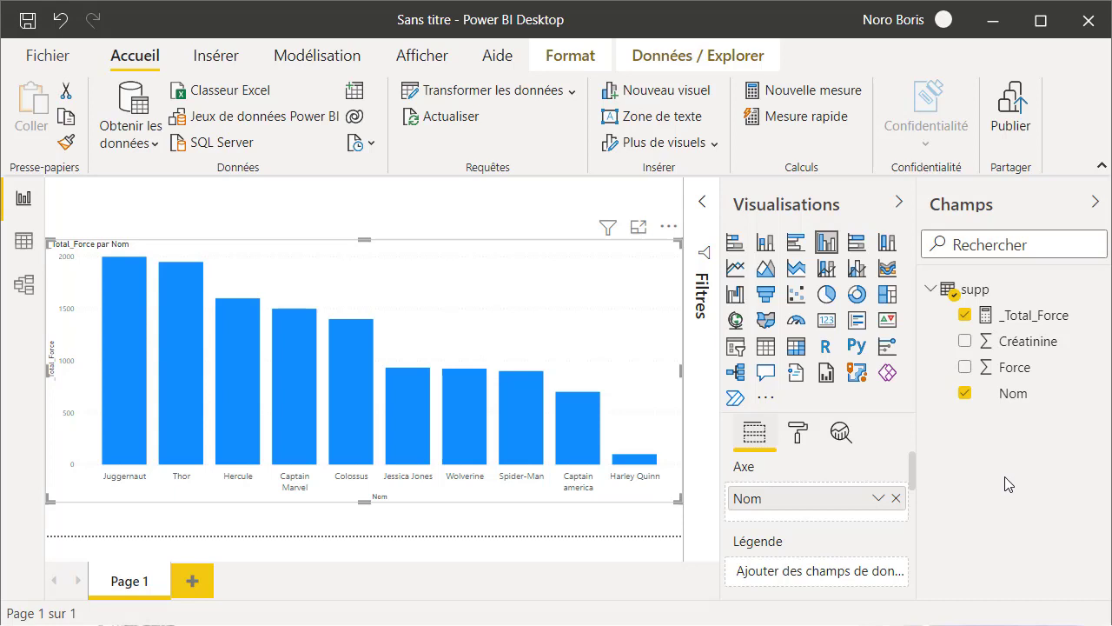
pyautogui.click(309, 62)
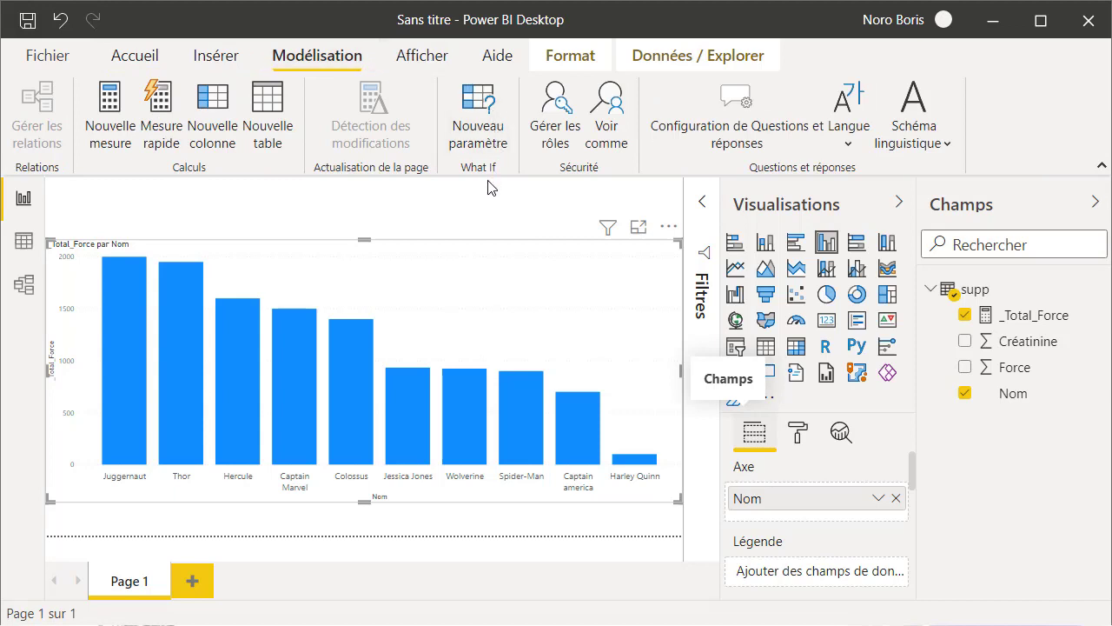
# - Define a new what-if parameter Gamma_Tony: whole numbers from 0 to 20, increment 1
pyautogui.click(489, 118)
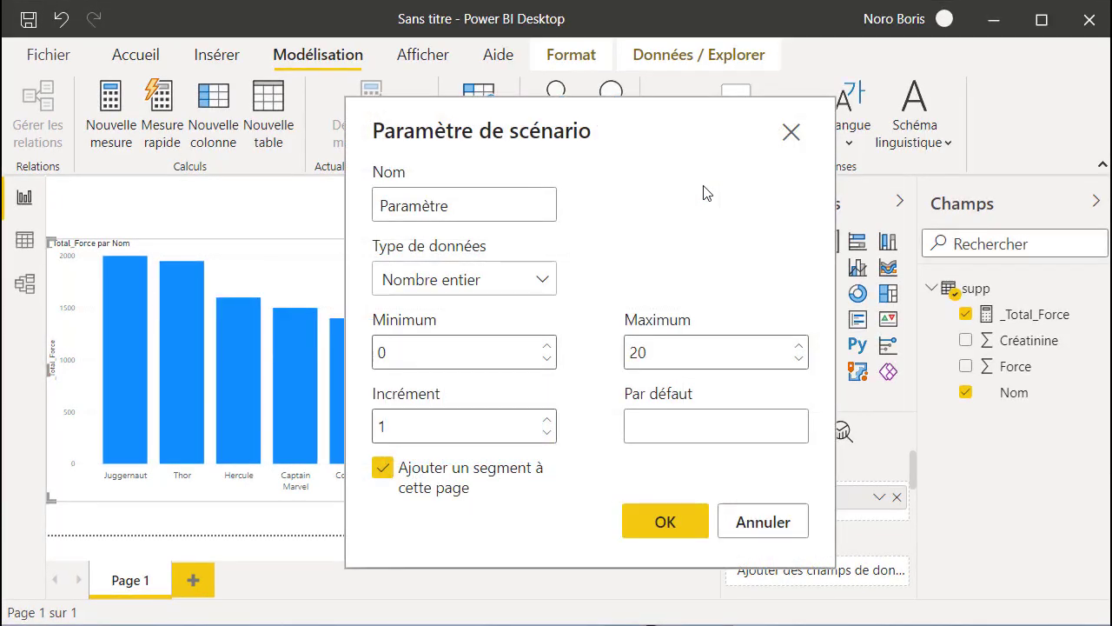
pyautogui.doubleClick(514, 206)
pyautogui.write('Gamma_Tony')
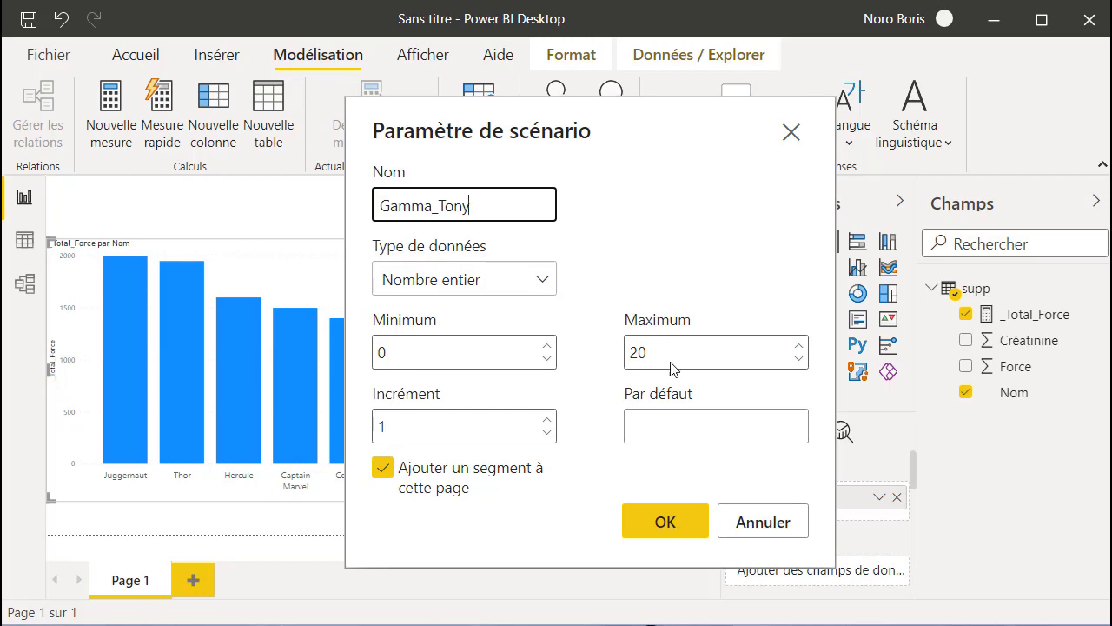
# - Create Gamma_Tony and place its wide, shallow slicer above the column chart, testing the slider
pyautogui.click(659, 519)
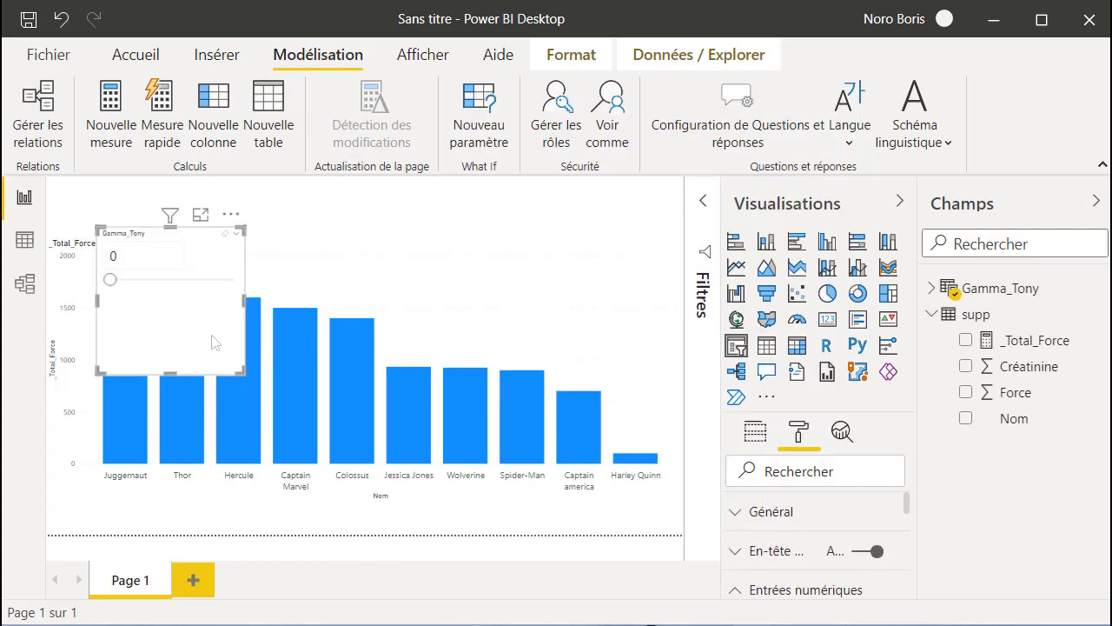
pyautogui.moveTo(212, 342); pyautogui.dragTo(273, 293)
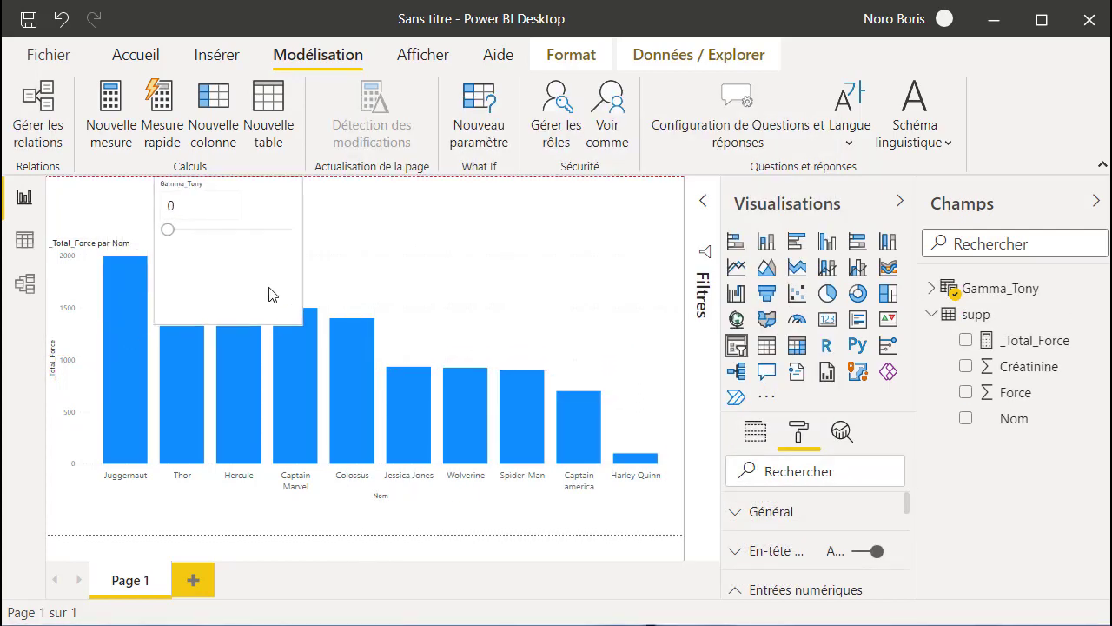
pyautogui.moveTo(225, 323); pyautogui.dragTo(225, 260)
pyautogui.moveTo(300, 219); pyautogui.dragTo(593, 226)
pyautogui.click(194, 252)
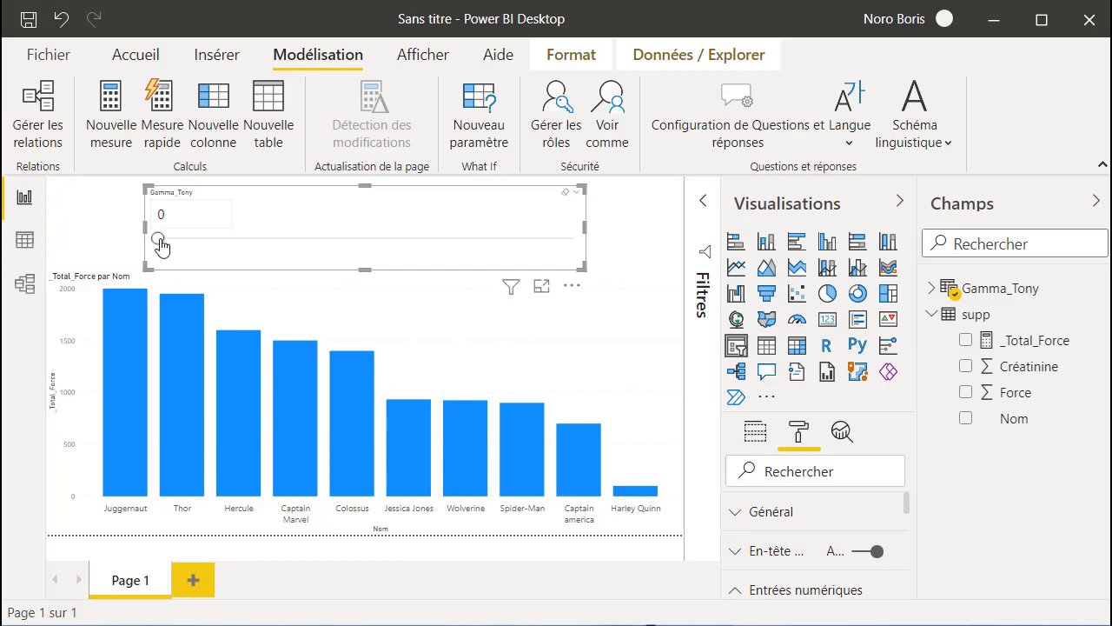
pyautogui.moveTo(160, 247); pyautogui.dragTo(573, 259)
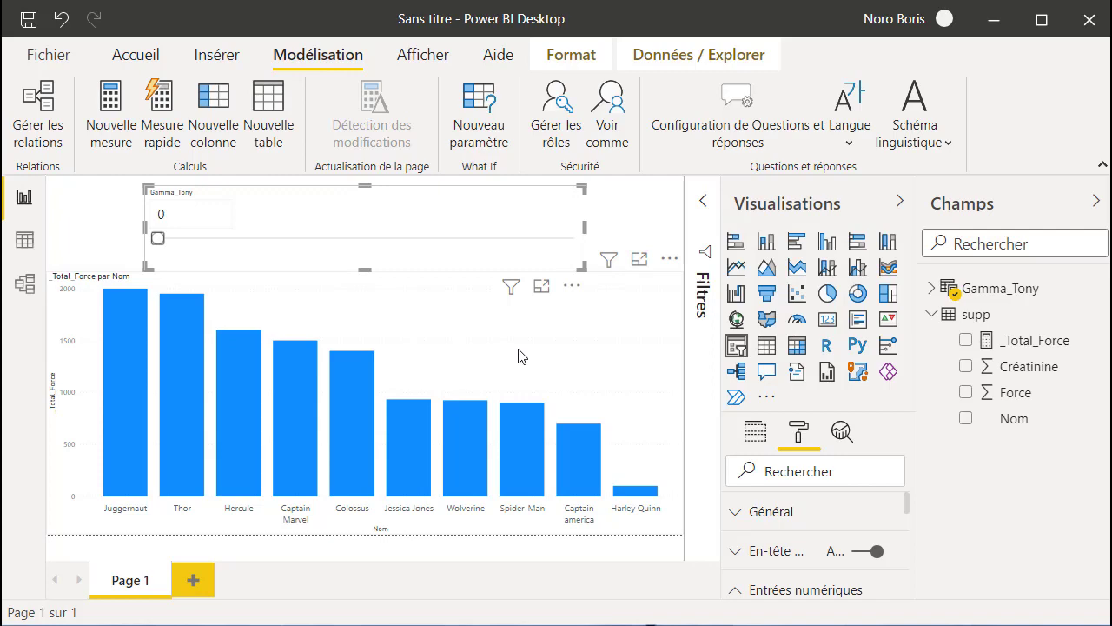
pyautogui.click(899, 201)
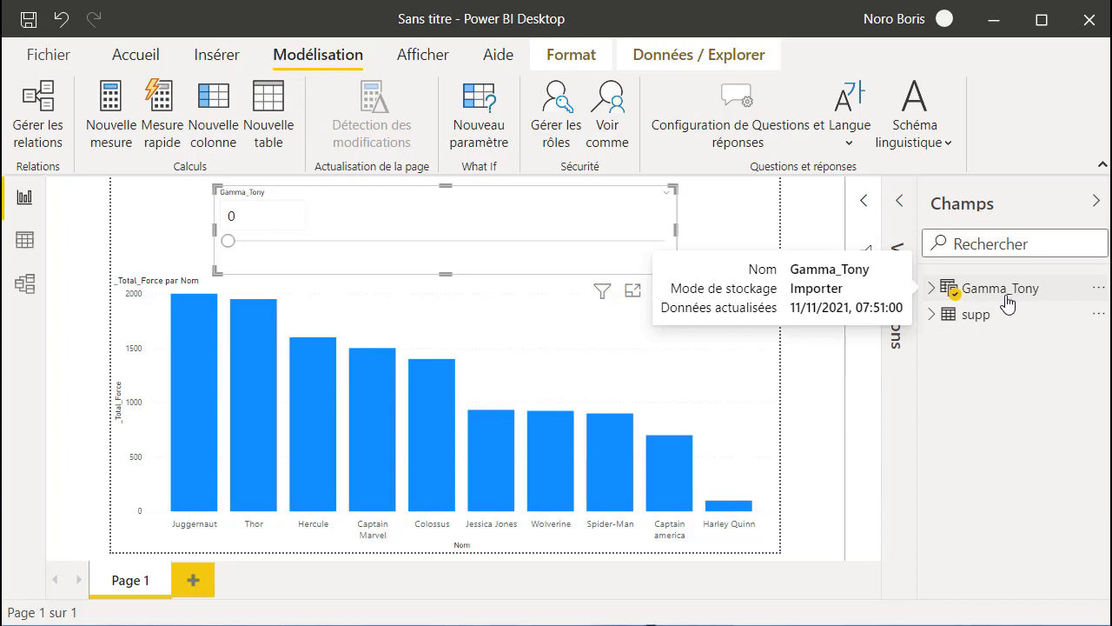
# - Inspect the Gamma_Tony column's GENERATESERIES(0, 20, 1) formula, checking its maximum and increment
pyautogui.click(932, 288)
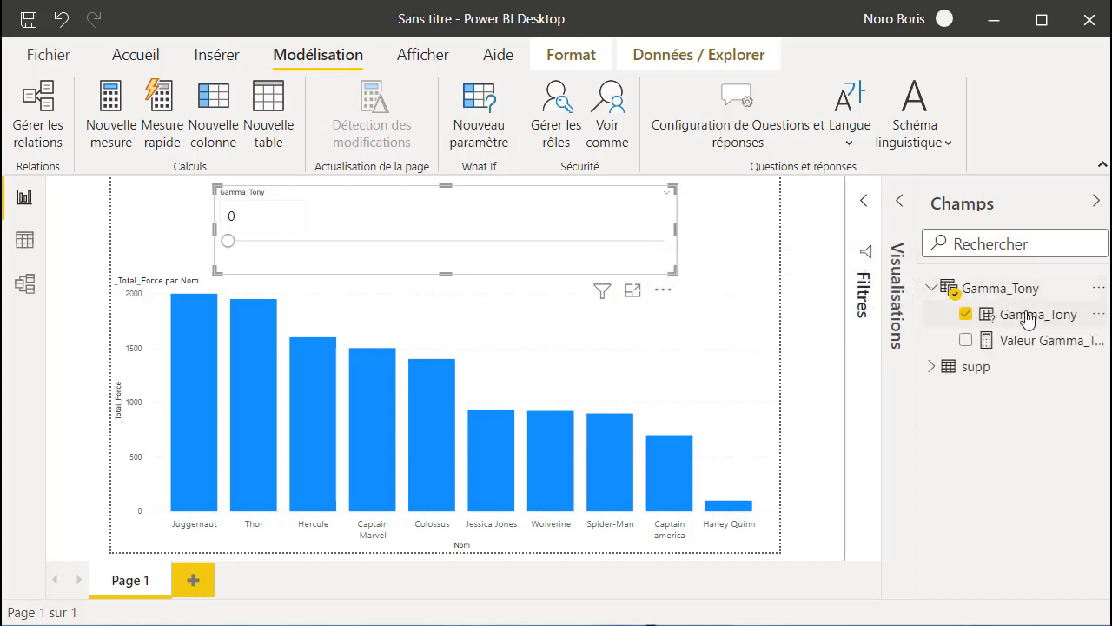
pyautogui.click(1014, 318)
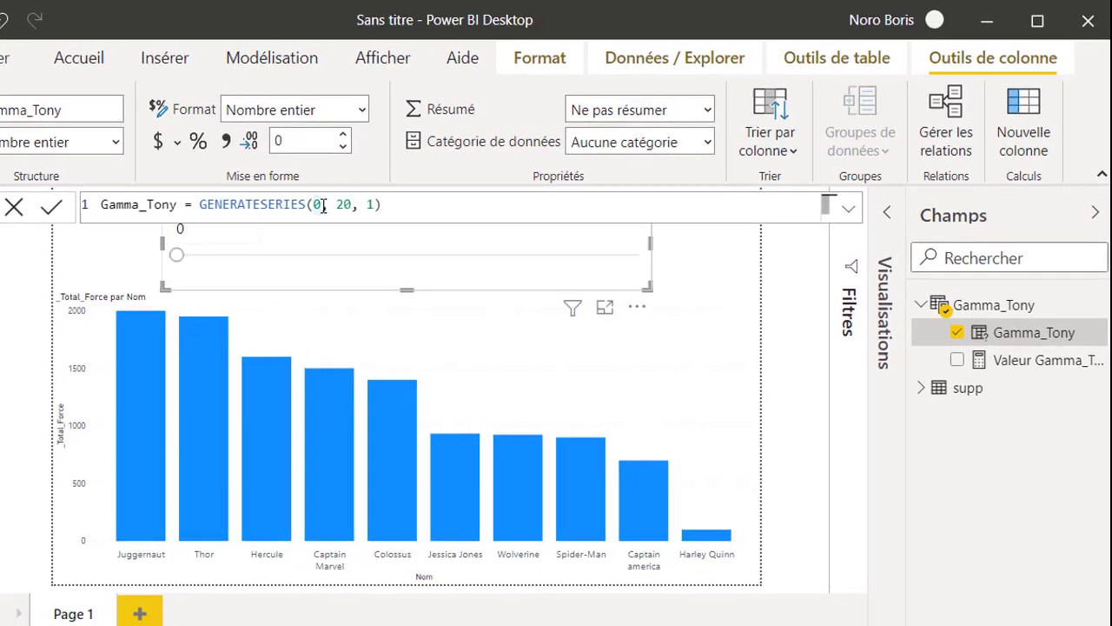
pyautogui.click(311, 216)
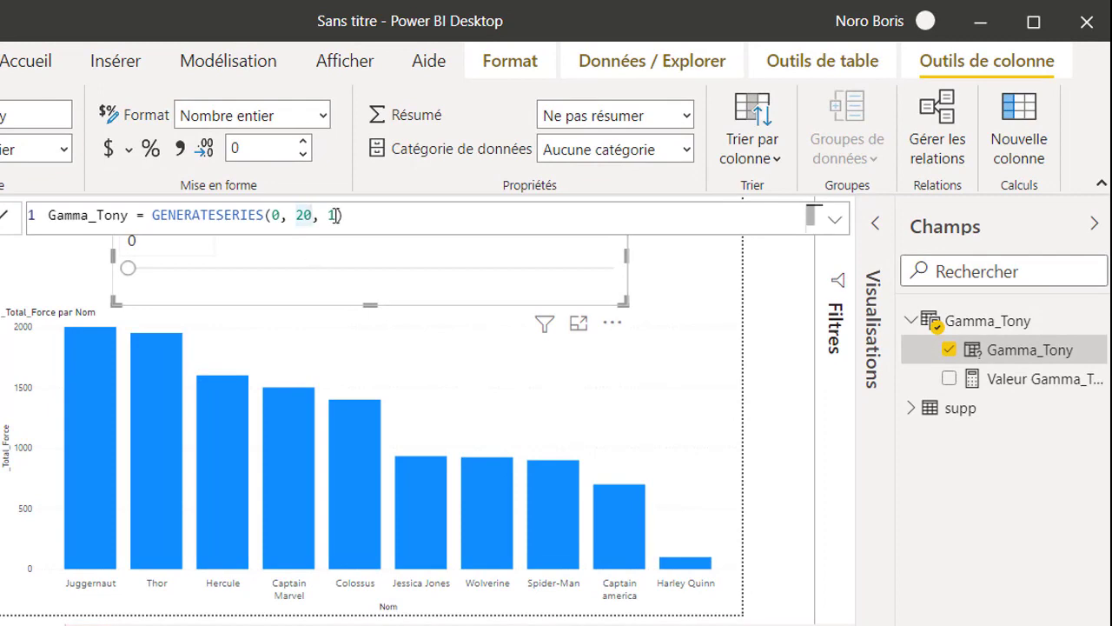
pyautogui.click(342, 217)
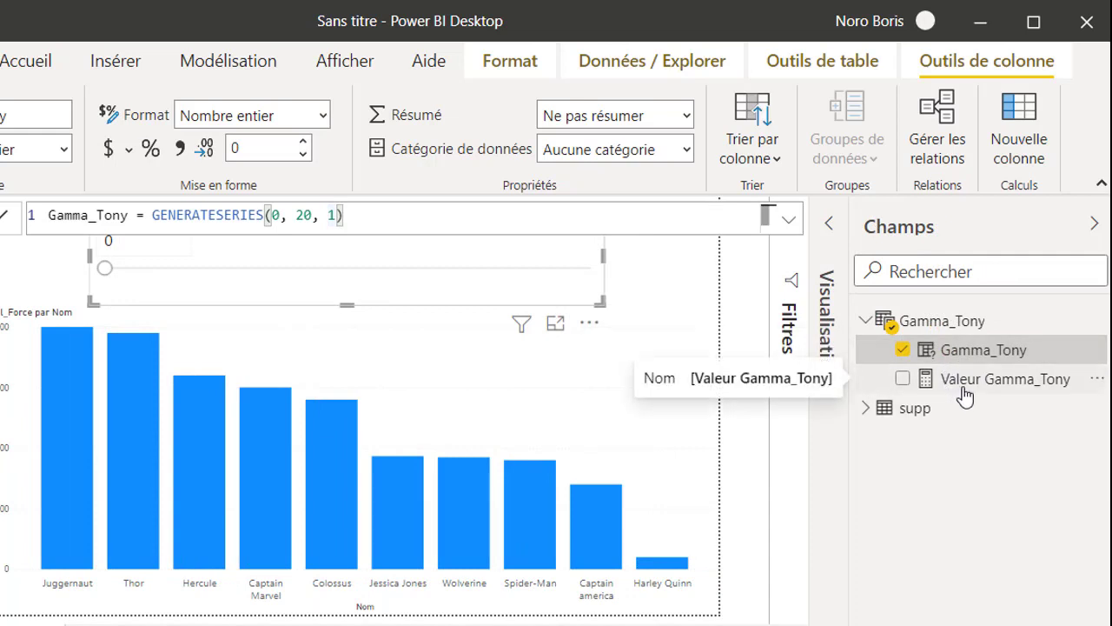
# - Review the Valeur Gamma_Tony SELECTEDVALUE measure and try the slicer at 4
pyautogui.click(961, 389)
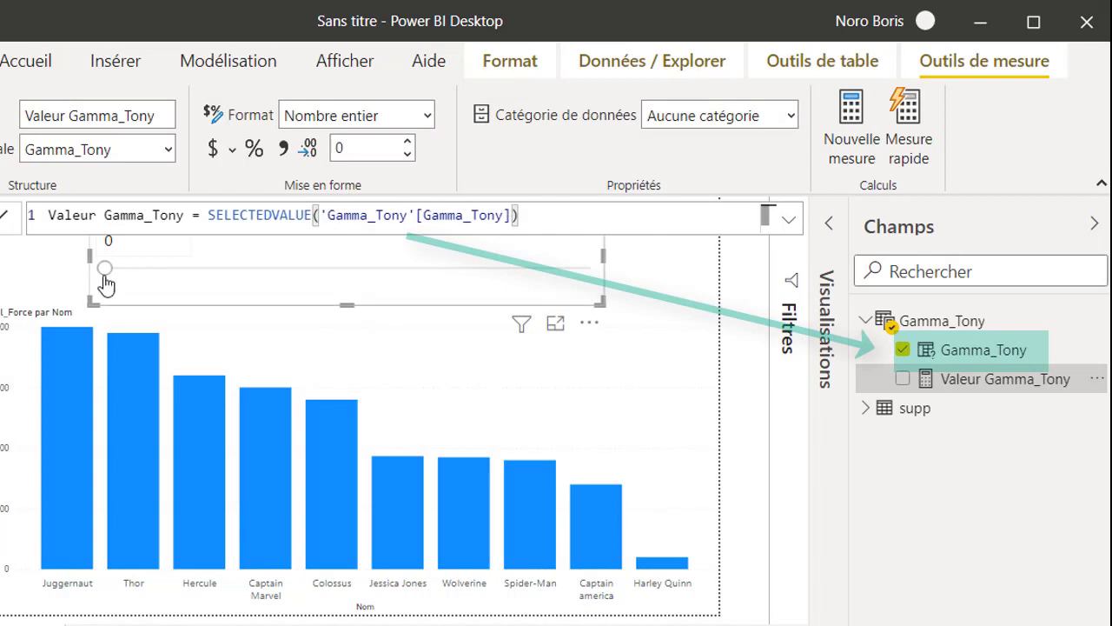
pyautogui.moveTo(104, 268); pyautogui.dragTo(256, 269)
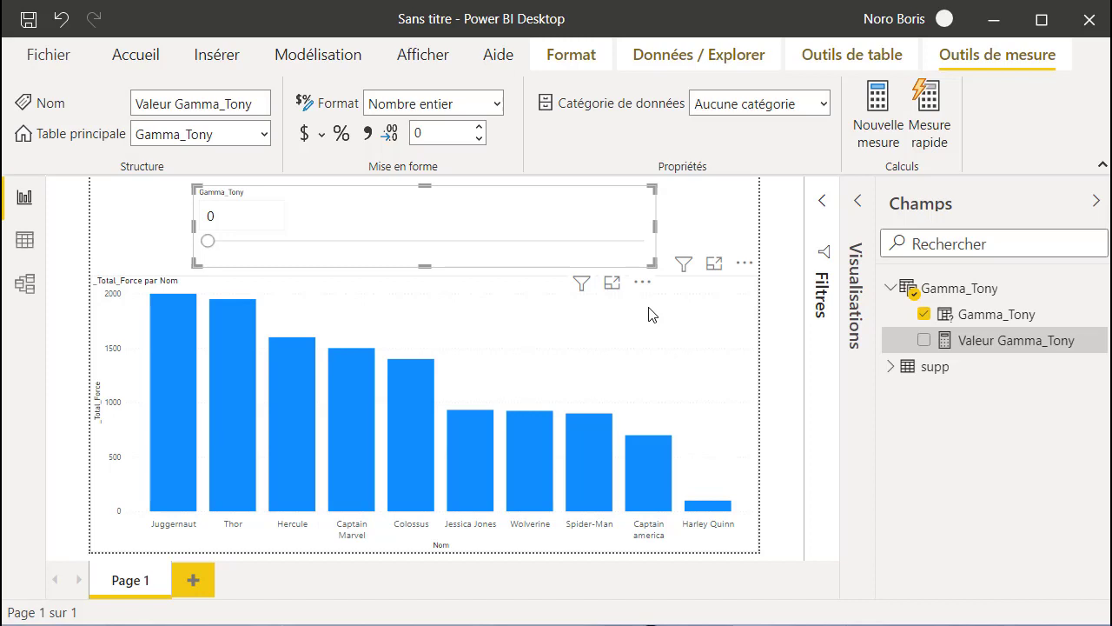
pyautogui.click(730, 252)
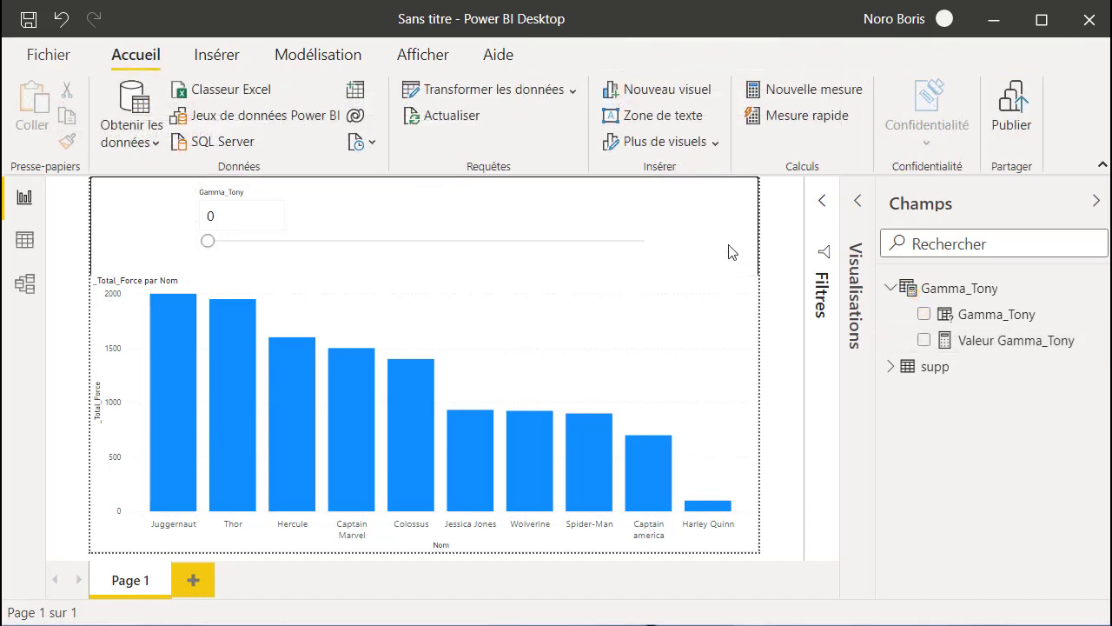
# - Create measure _Augmentation de force modèle Tony = [_Total_Force]*(1 + [Valeur Gamma_Tony]*0.2) in Gamma_Tony
pyautogui.click(787, 95)
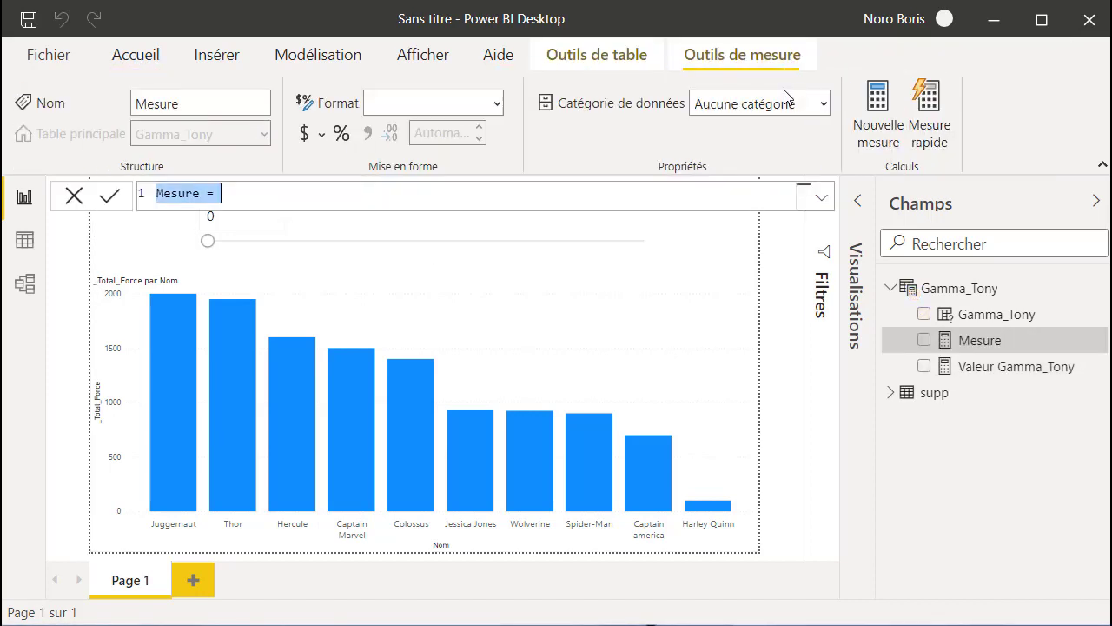
pyautogui.click(203, 198)
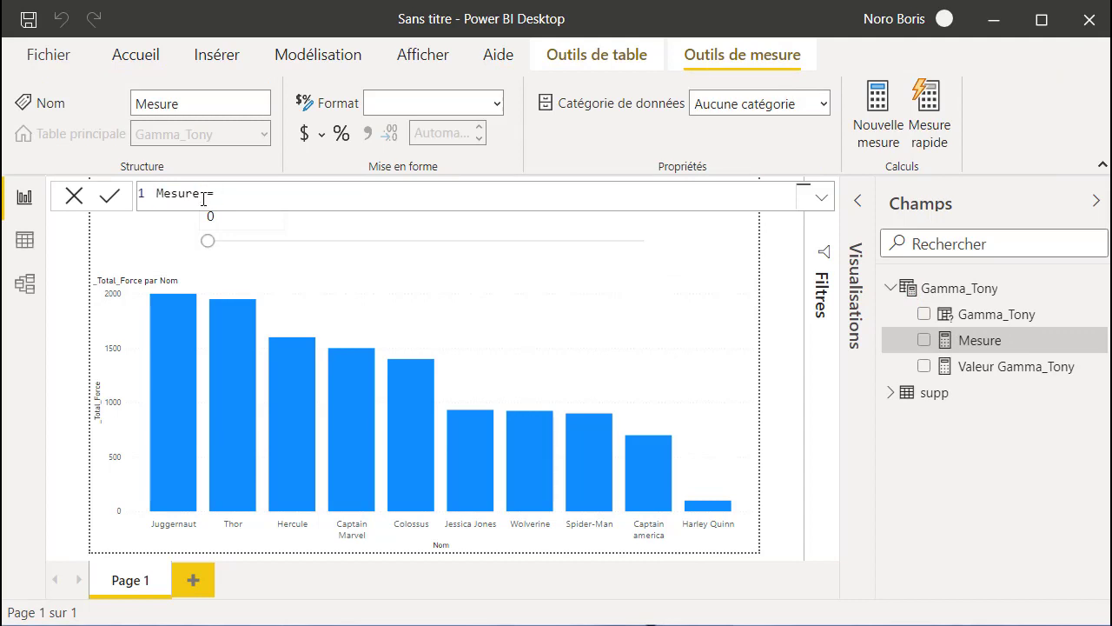
pyautogui.write('_Augmentation de force modèle Tony = ')
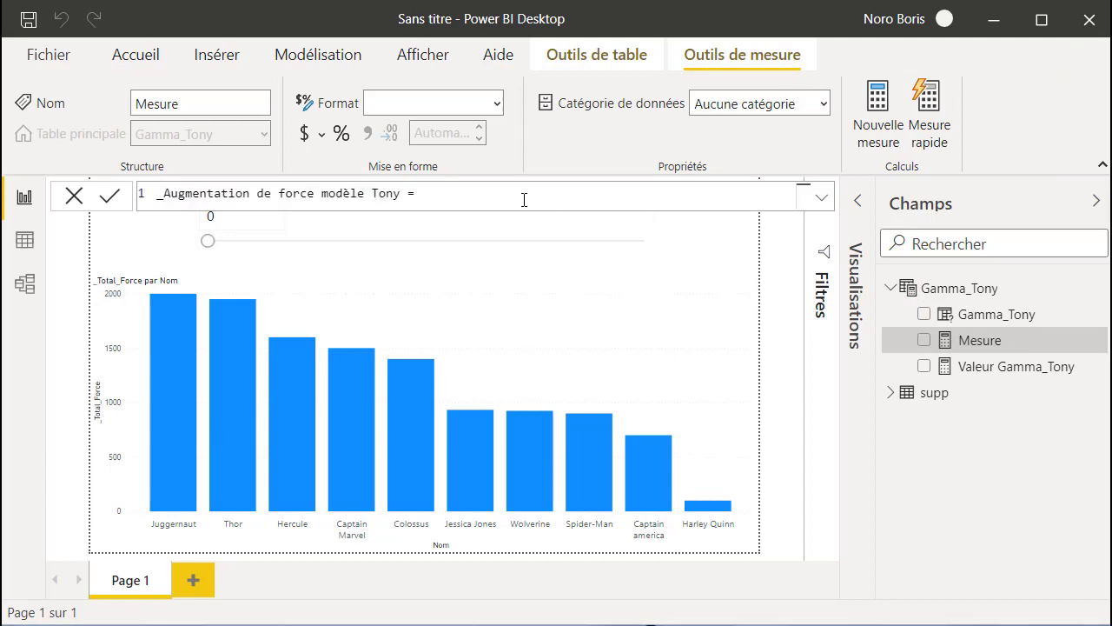
pyautogui.write('(')
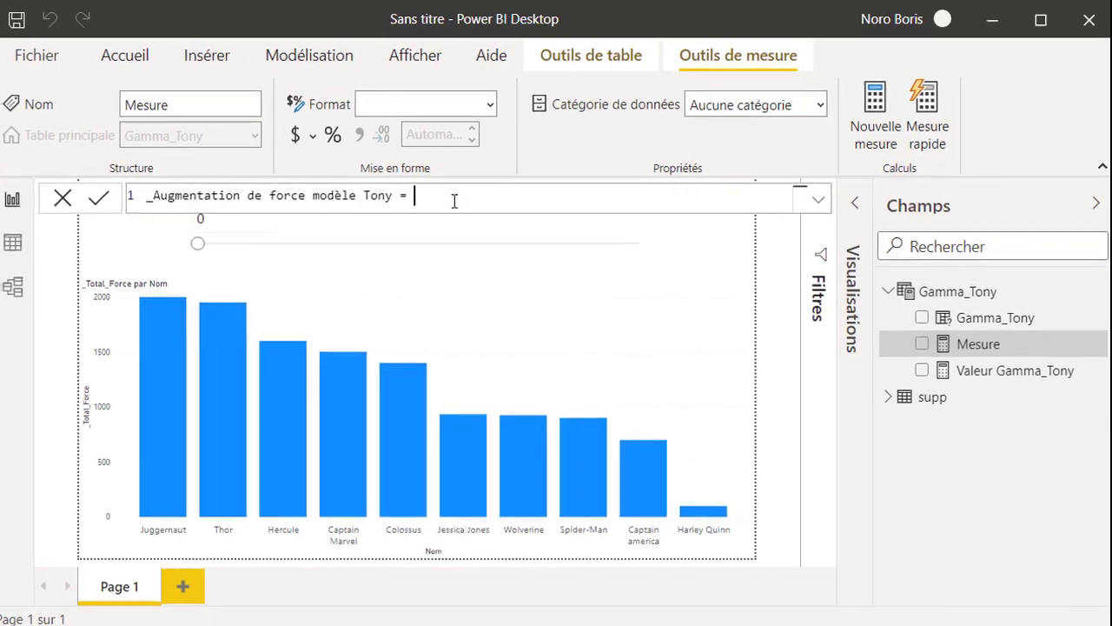
pyautogui.write('fo')
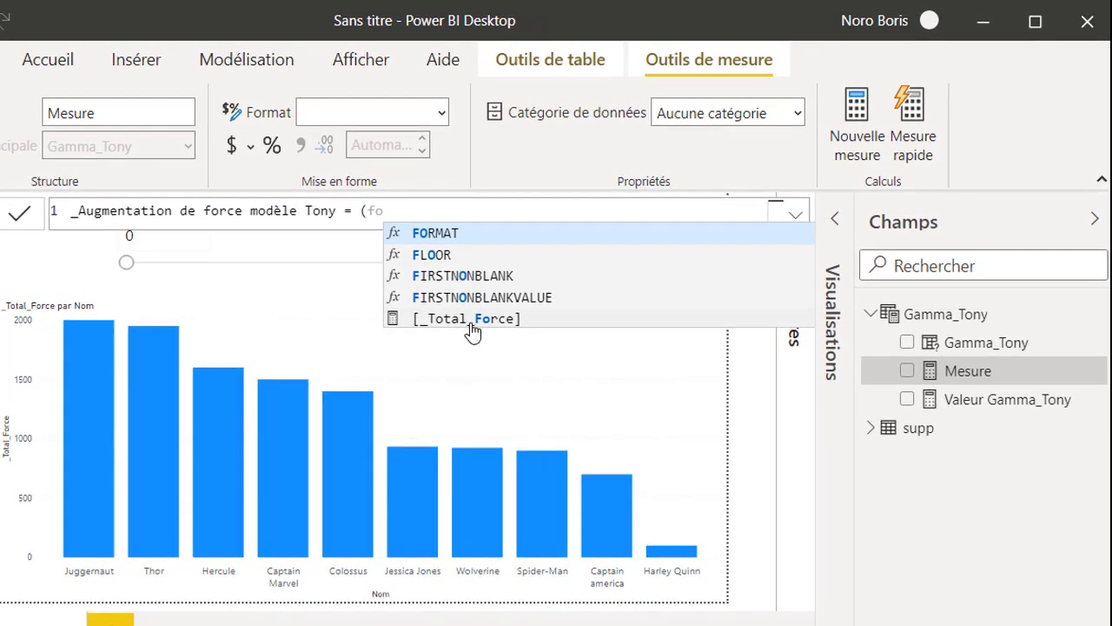
pyautogui.click(469, 319)
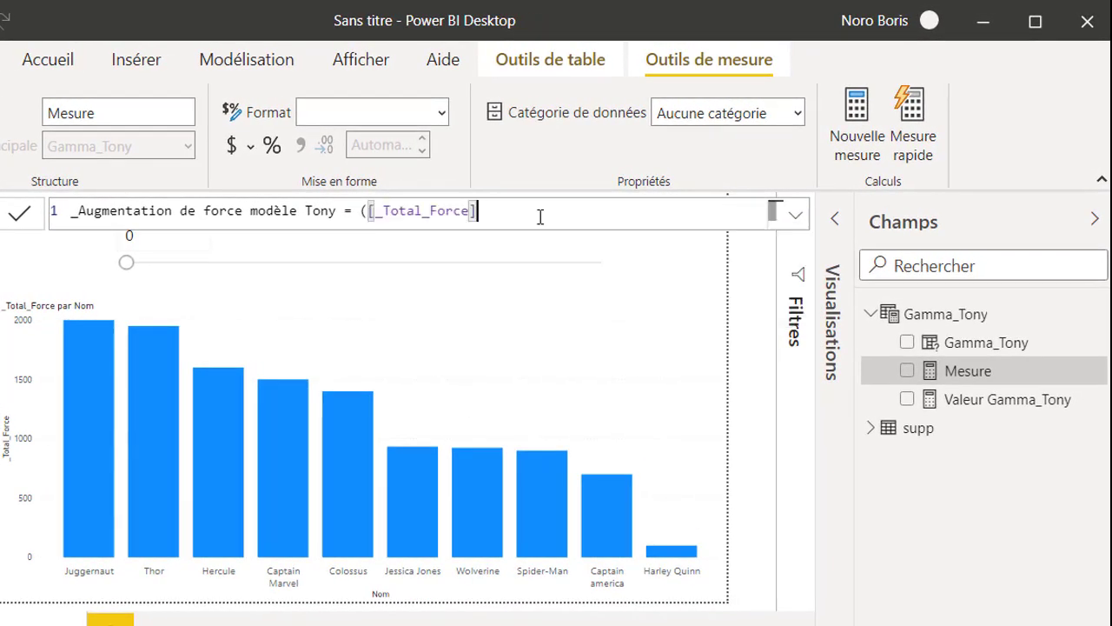
pyautogui.write('*')
pyautogui.write('(1')
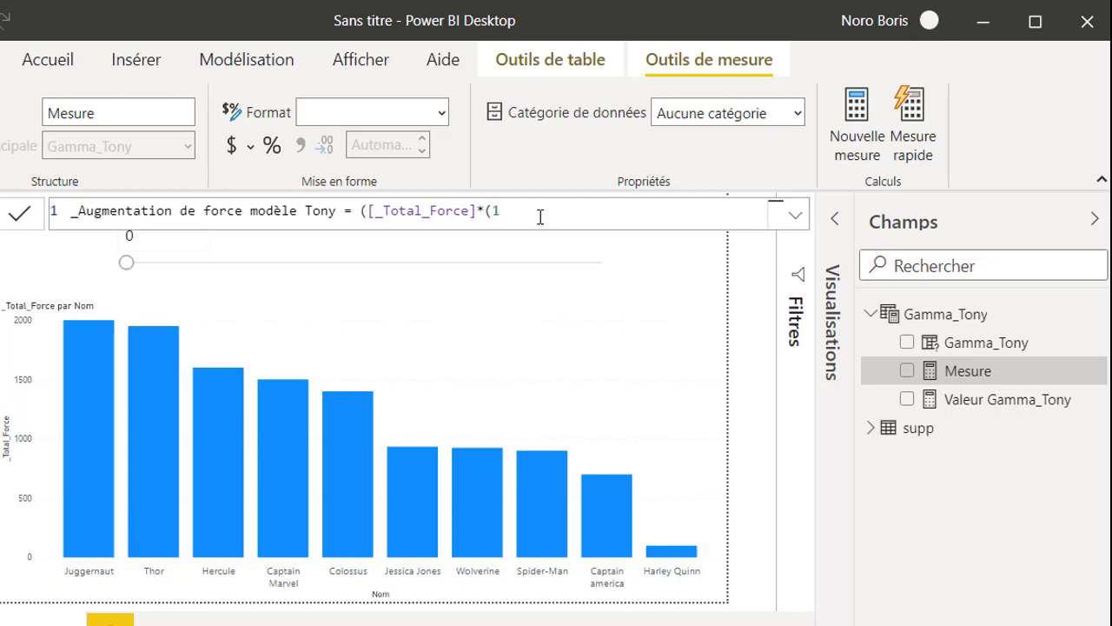
pyautogui.write(' +')
pyautogui.write('v')
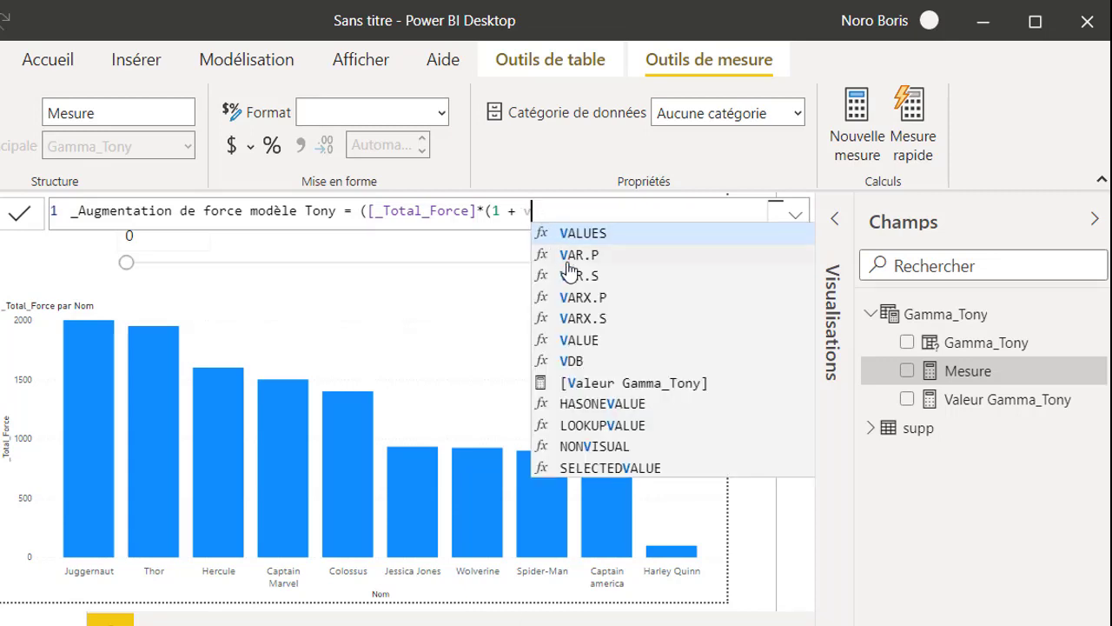
pyautogui.click(604, 388)
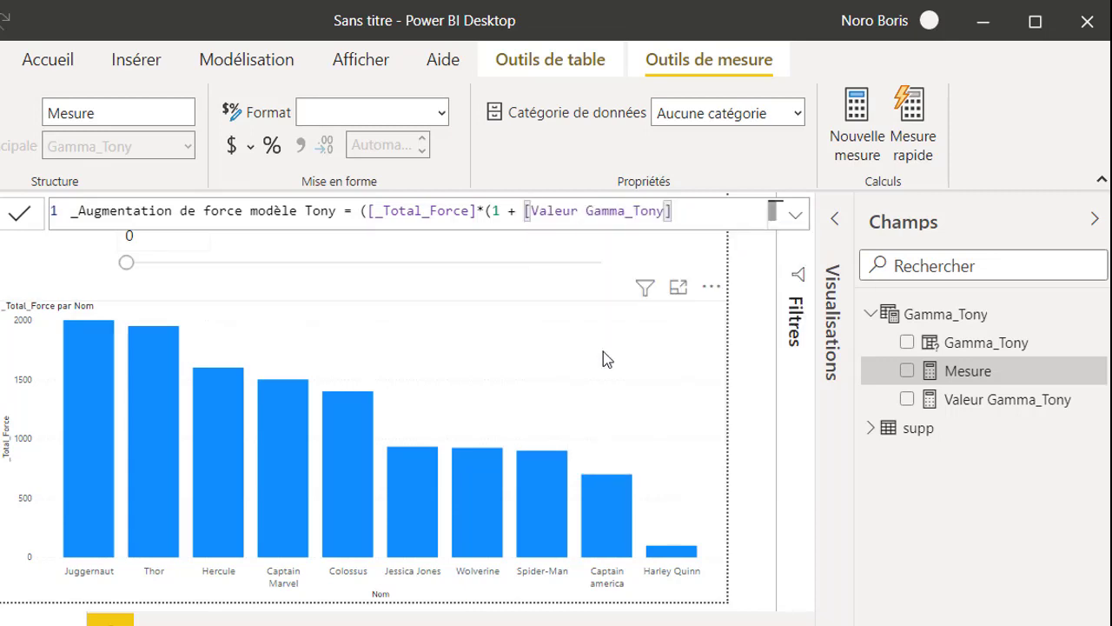
pyautogui.write('*0.')
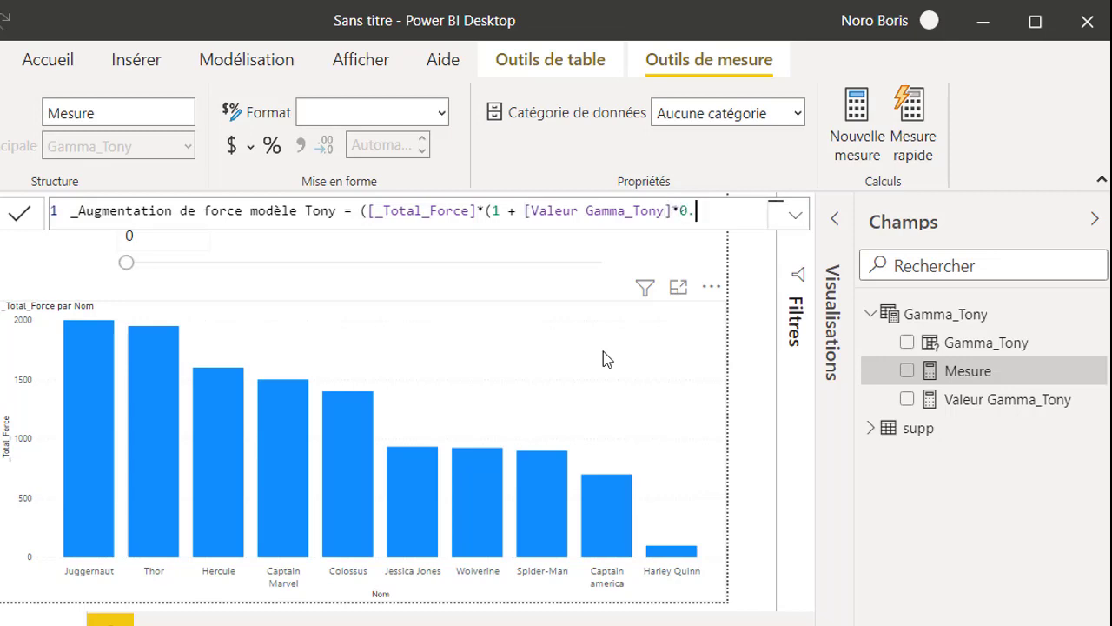
pyautogui.write('2)')
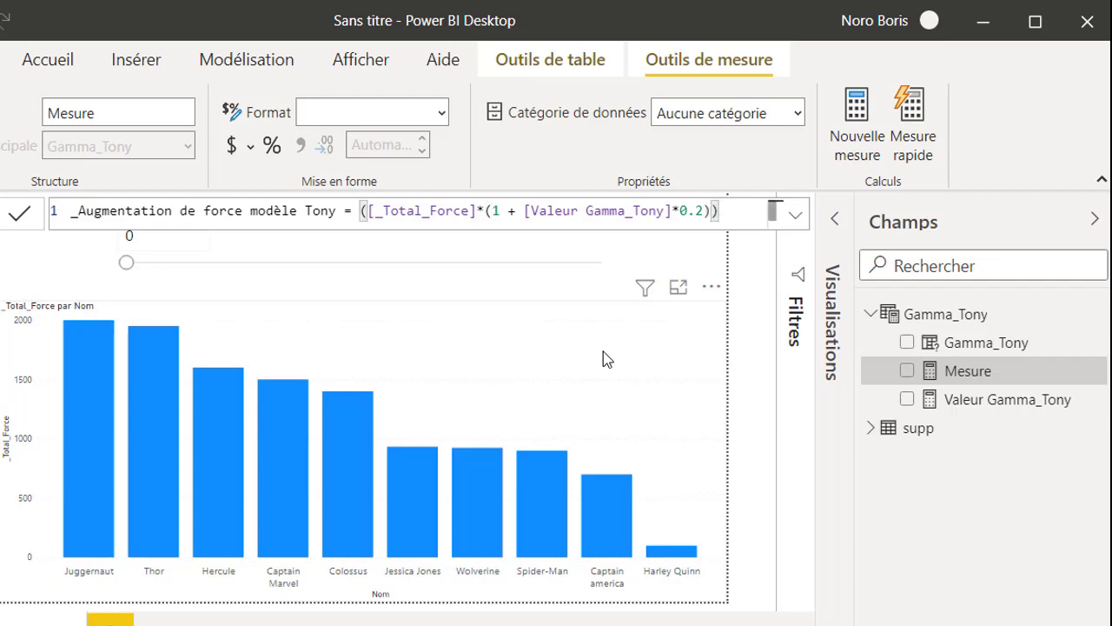
pyautogui.press('Return')
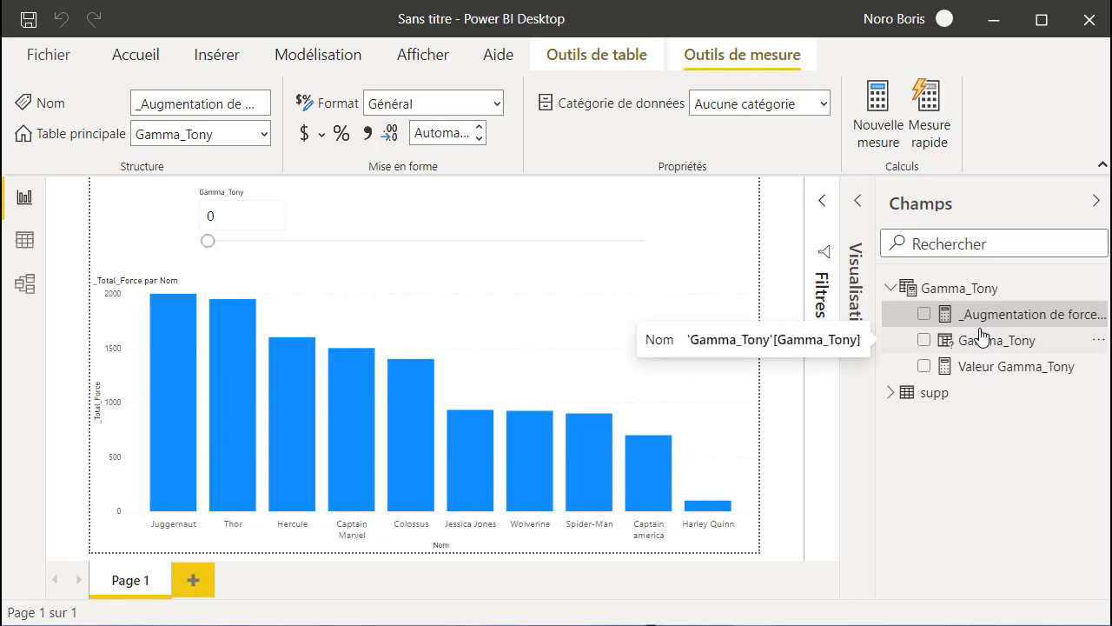
# - Add _Augmentation de force modèle Tony to the column chart as a second series
pyautogui.click(726, 401)
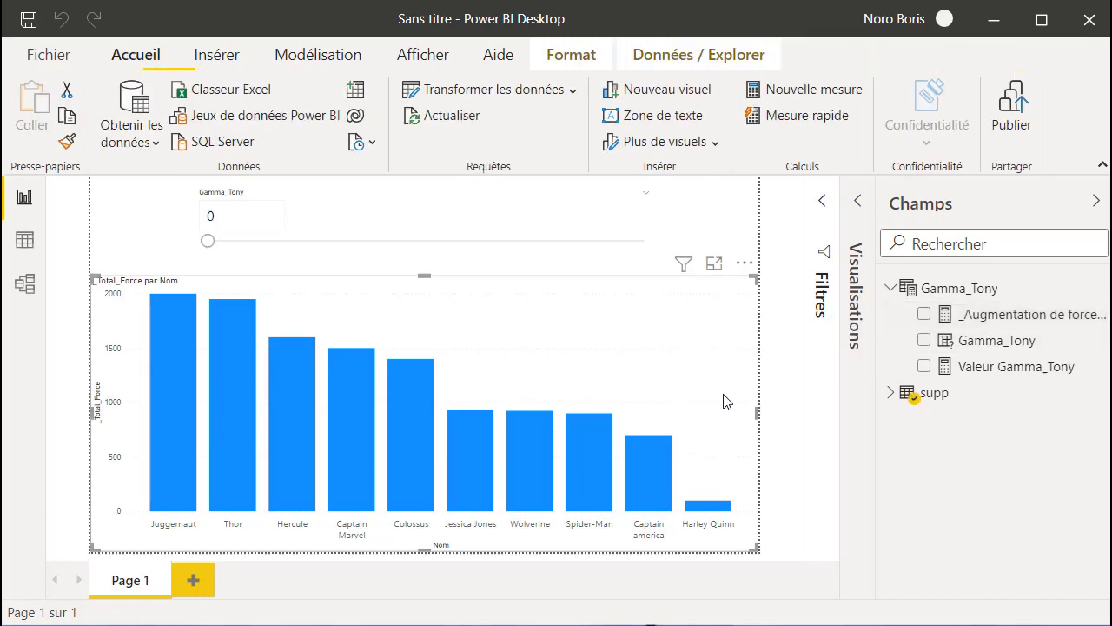
pyautogui.click(925, 317)
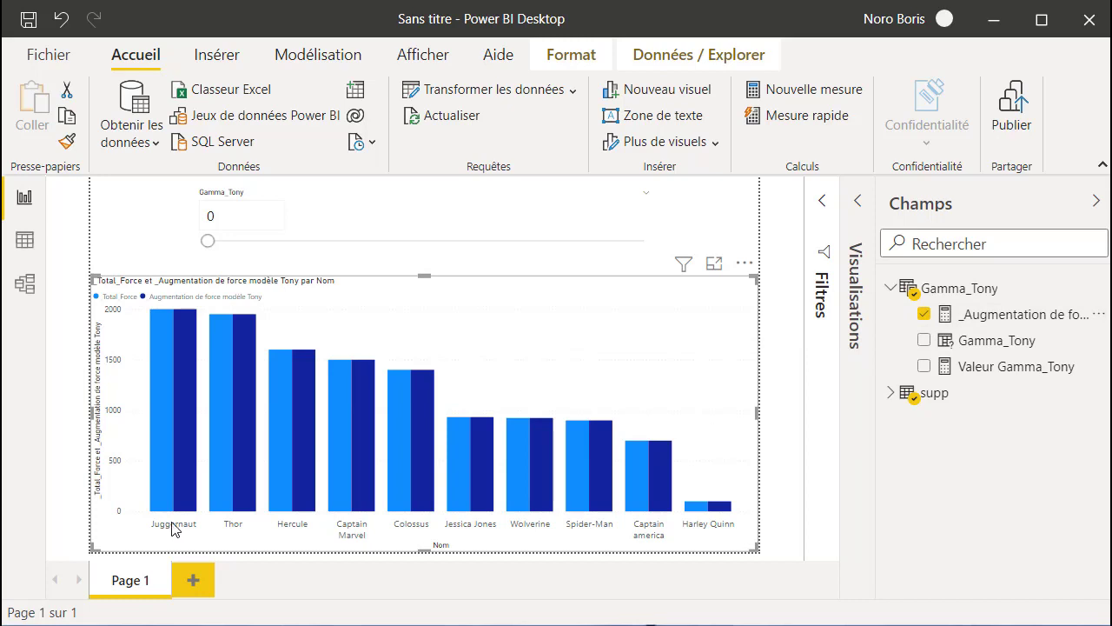
# - Raise Gamma_Tony to 1 and then 3 to watch modelled bars grow, then expand supp
pyautogui.moveTo(331, 519)
pyautogui.click(211, 246)
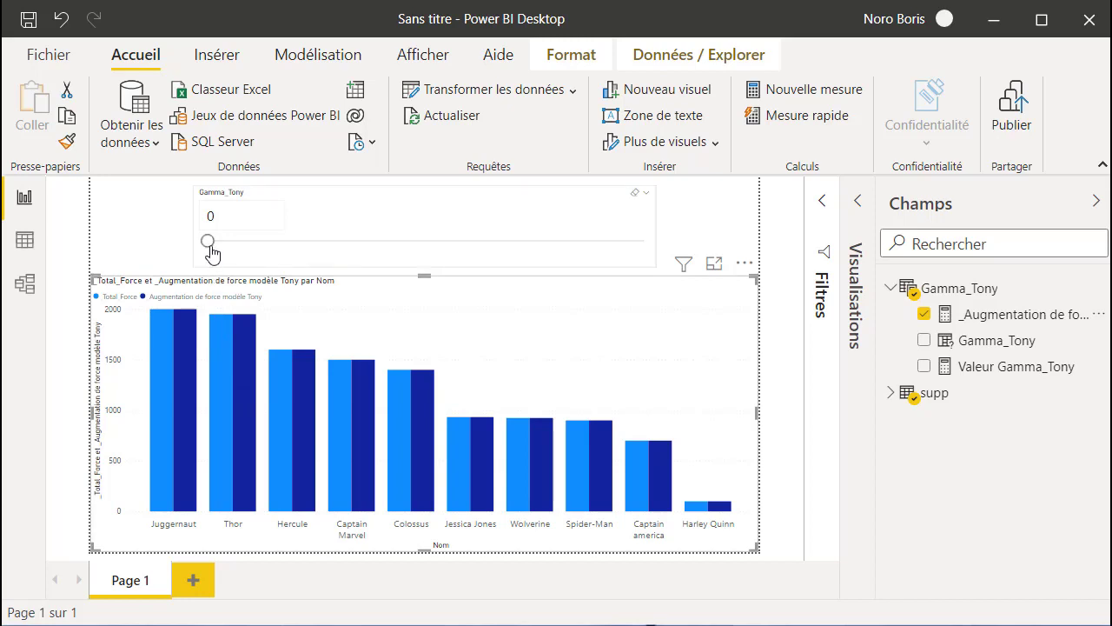
pyautogui.moveTo(211, 246); pyautogui.dragTo(229, 246)
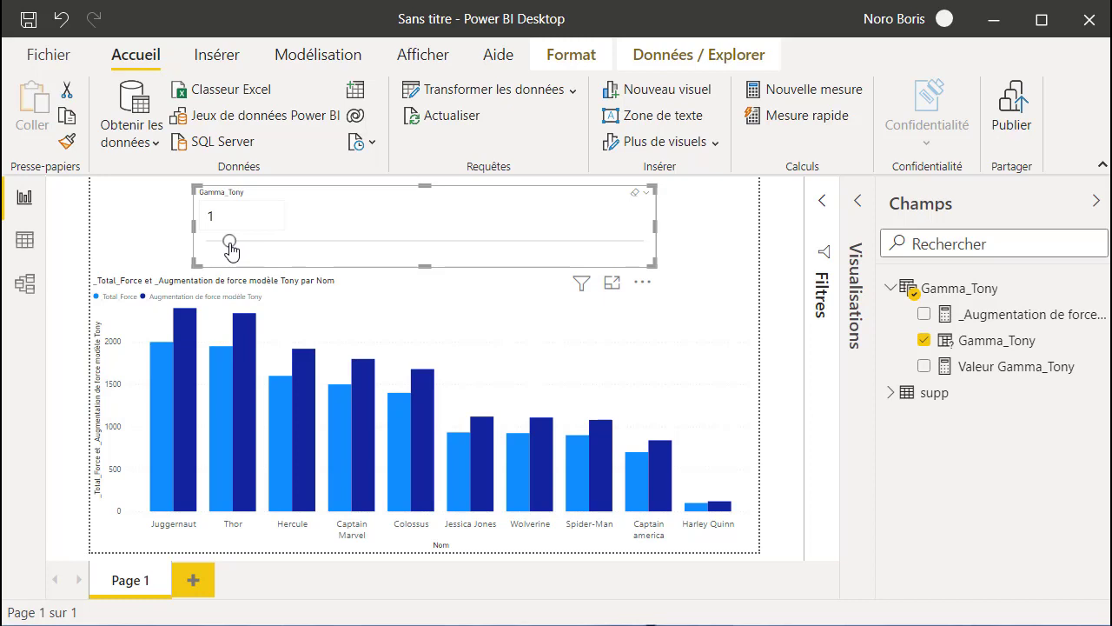
pyautogui.moveTo(229, 244); pyautogui.dragTo(404, 246)
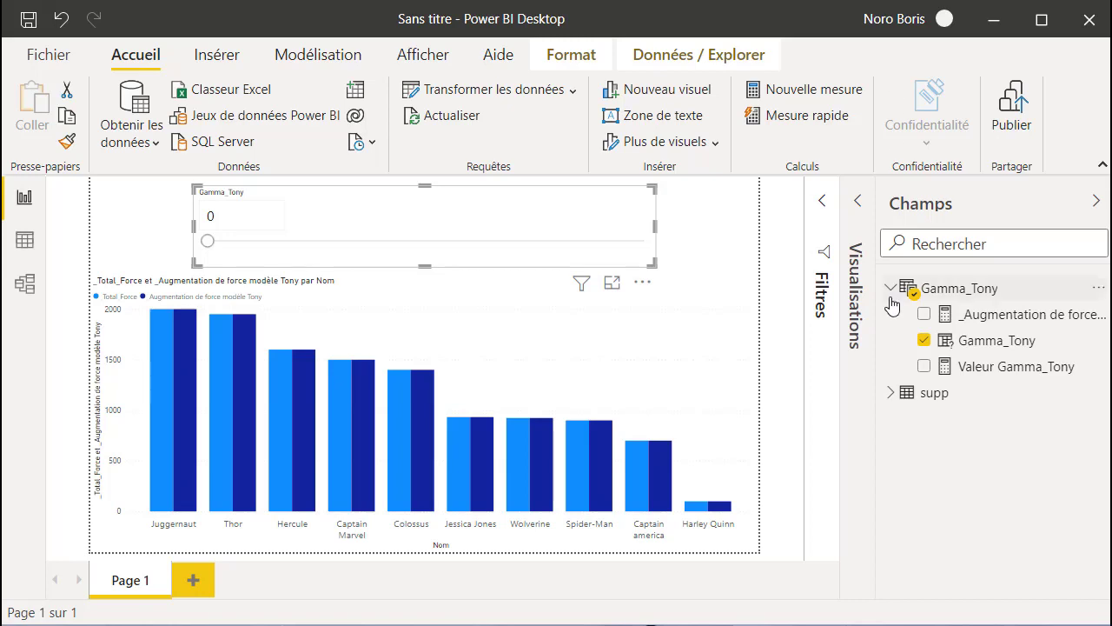
pyautogui.click(891, 392)
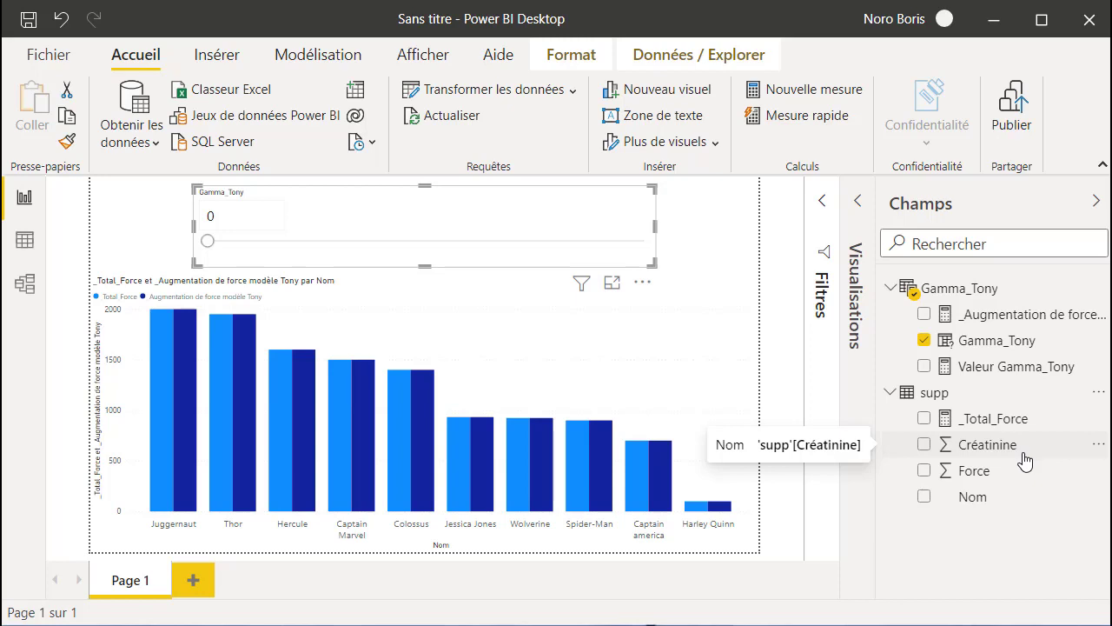
# - Add a blank Page 2 and create the supp measure _Total_Creatinine = SUM(supp[Créatinine])
pyautogui.click(193, 581)
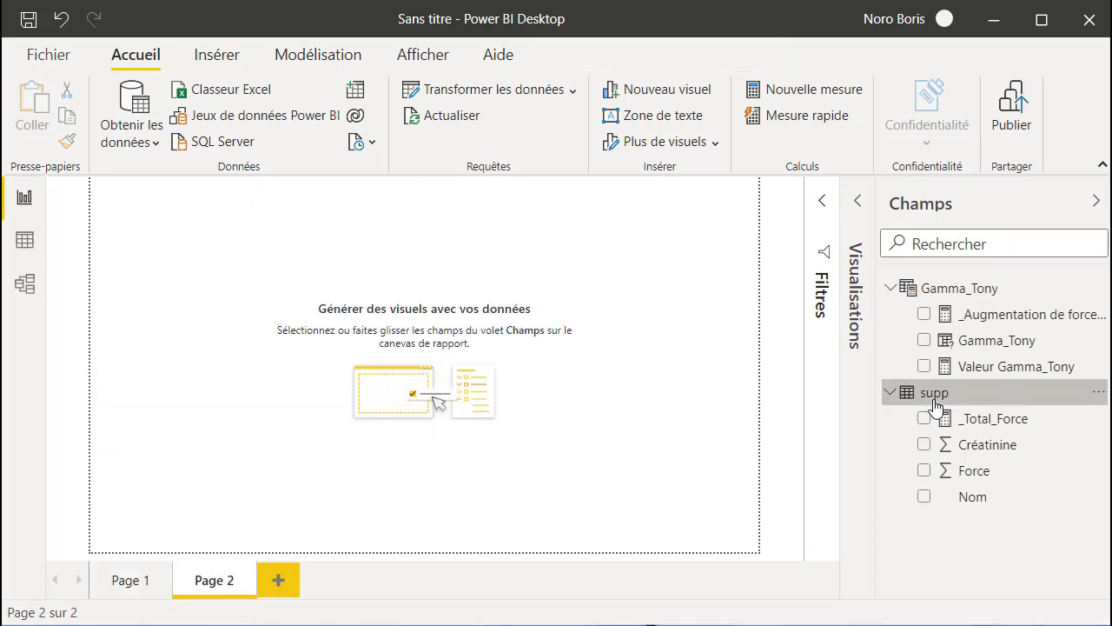
pyautogui.click(912, 393)
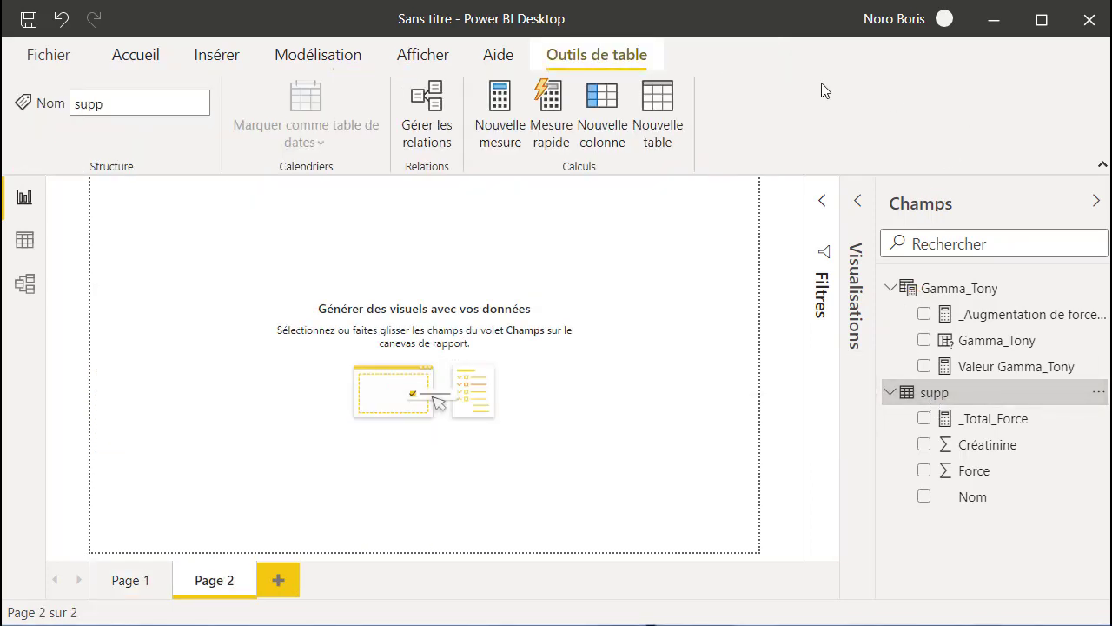
pyautogui.click(494, 130)
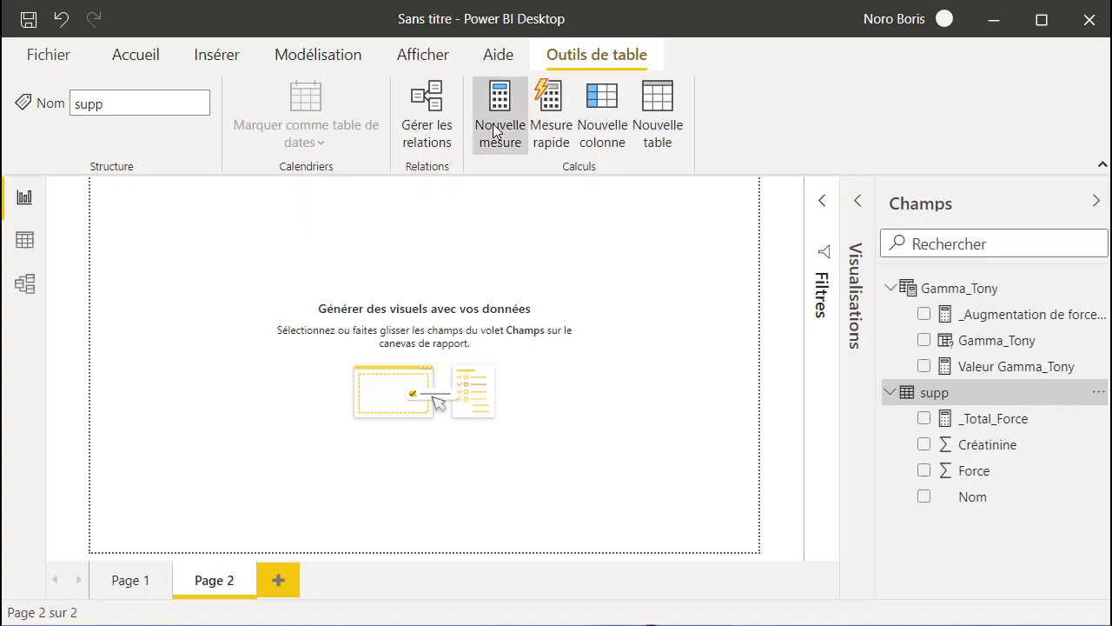
pyautogui.write('_Total_Creatinine')
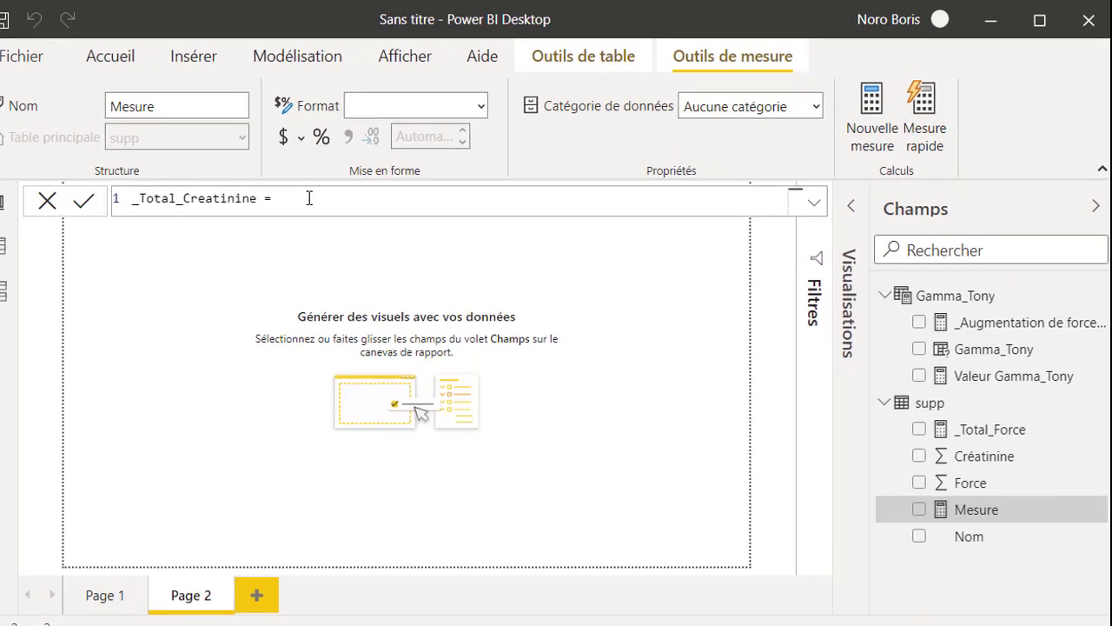
pyautogui.write('sum')
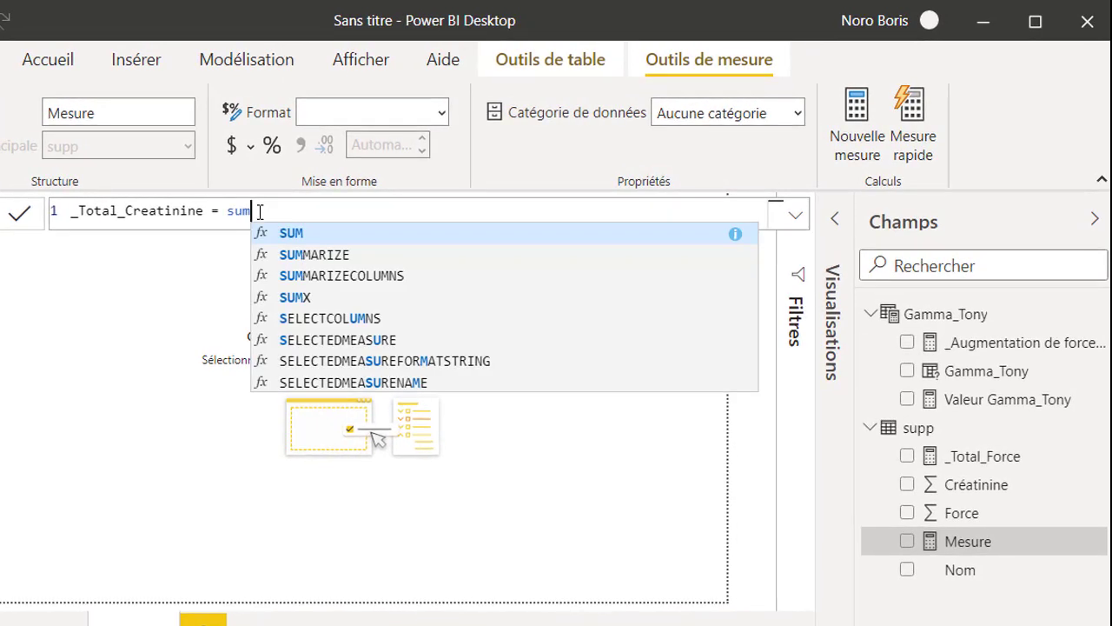
pyautogui.click(276, 233)
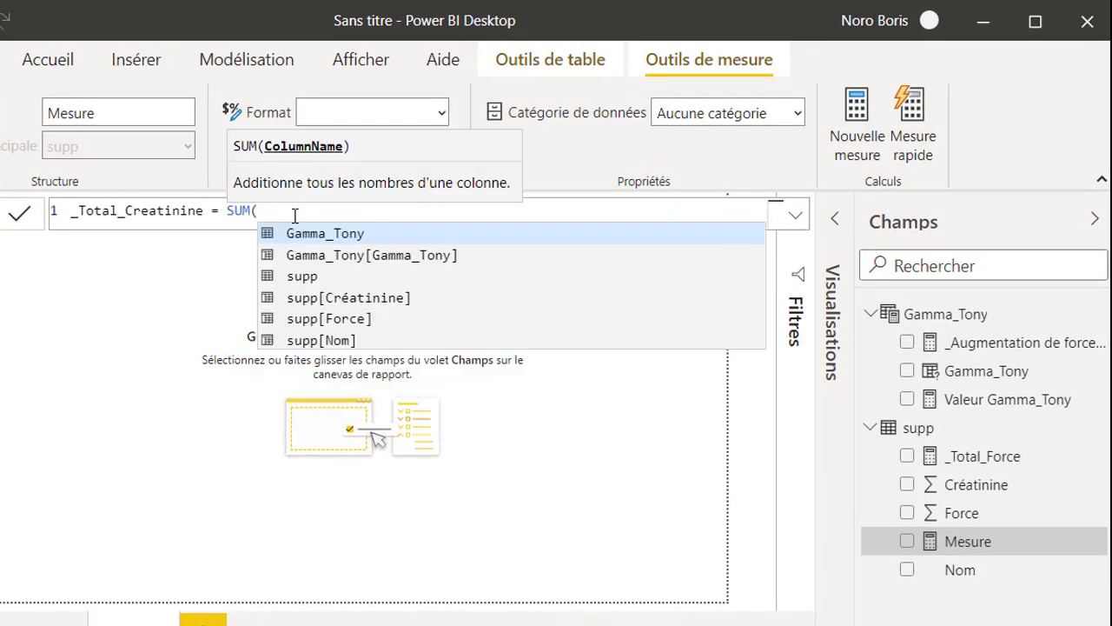
pyautogui.click(342, 300)
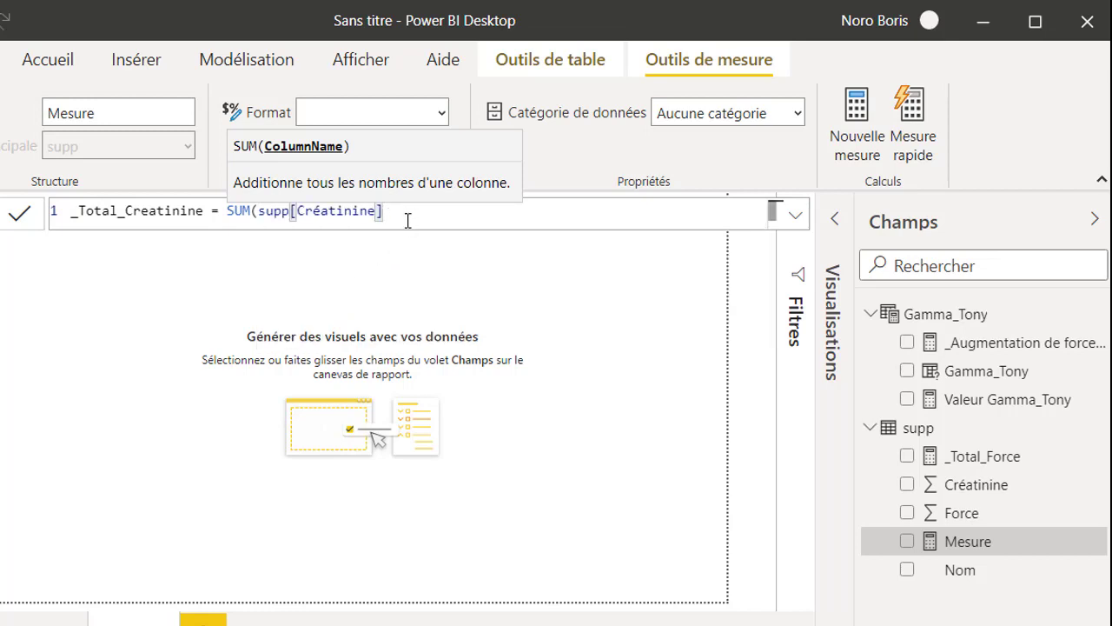
pyautogui.write(')')
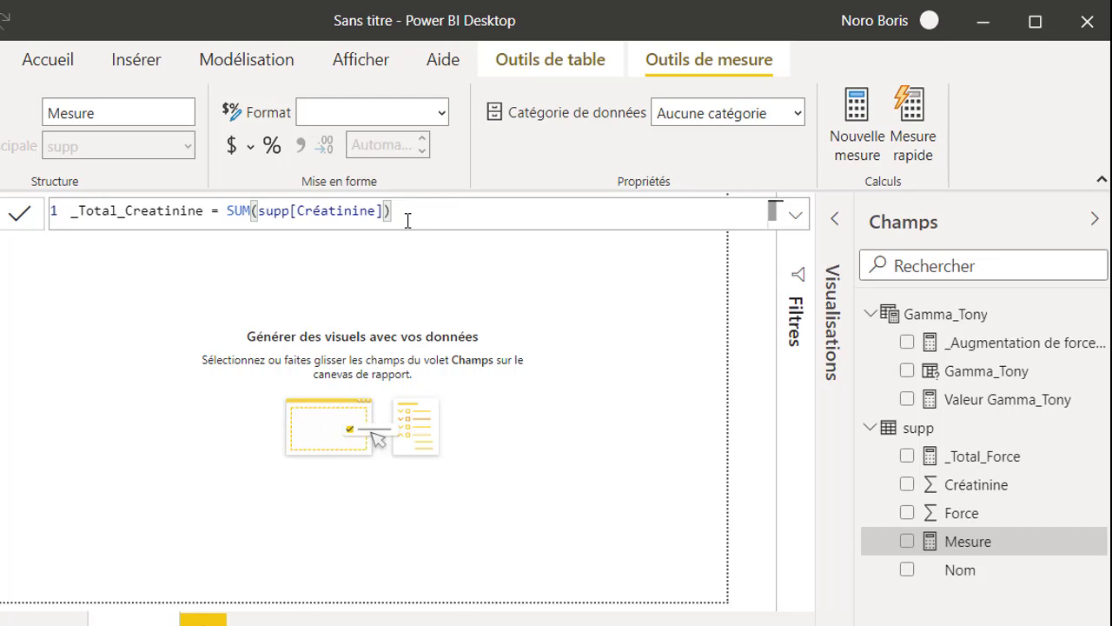
pyautogui.press('Return')
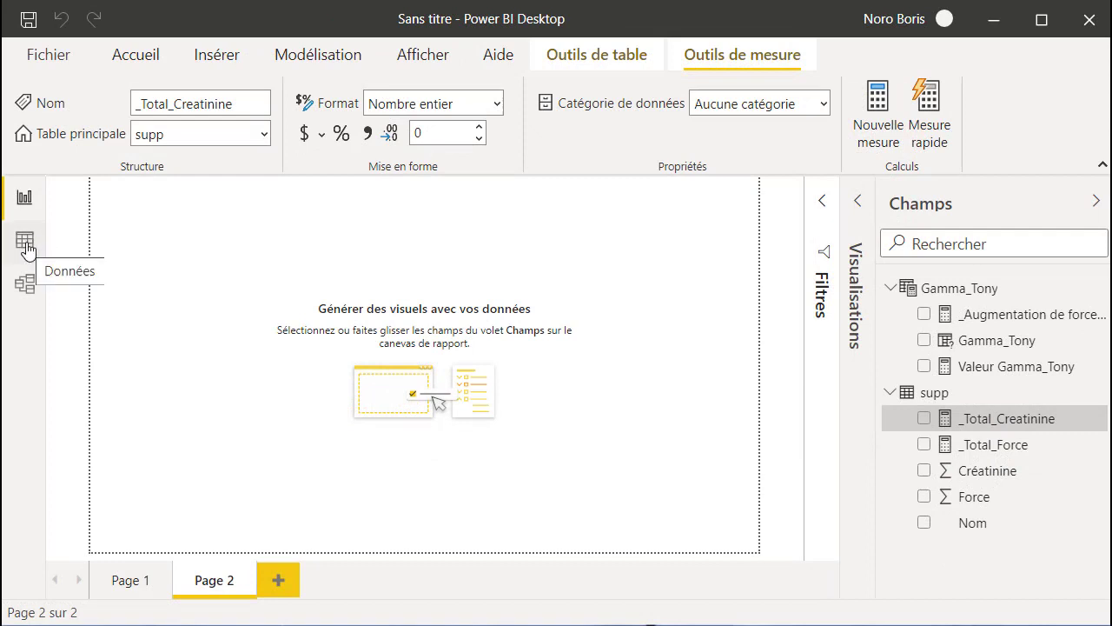
# - Check the supp Créatinine column in Data view, then return to the Page 2 canvas
pyautogui.click(25, 239)
pyautogui.click(256, 239)
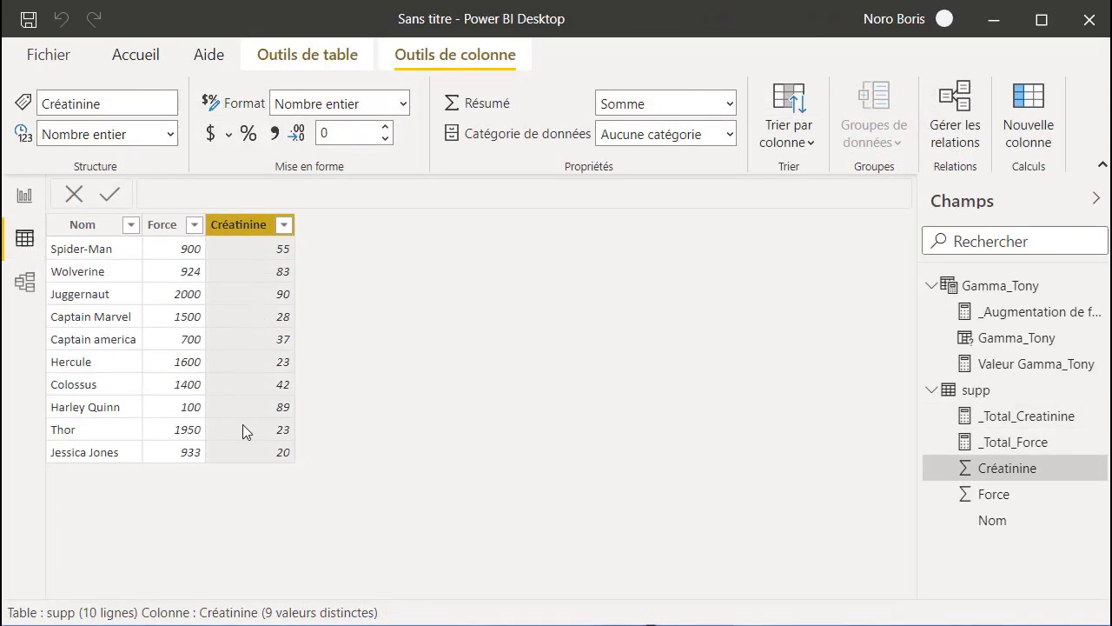
pyautogui.click(24, 207)
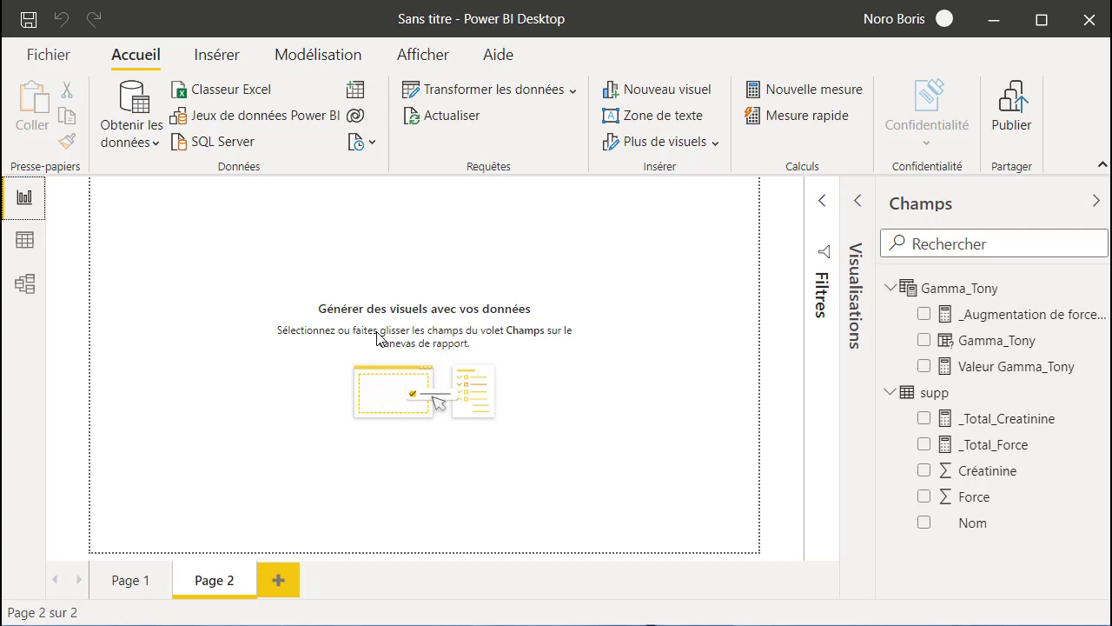
# - Add a clustered column chart plotting _Total_Force by Nom to Page 2
pyautogui.click(859, 207)
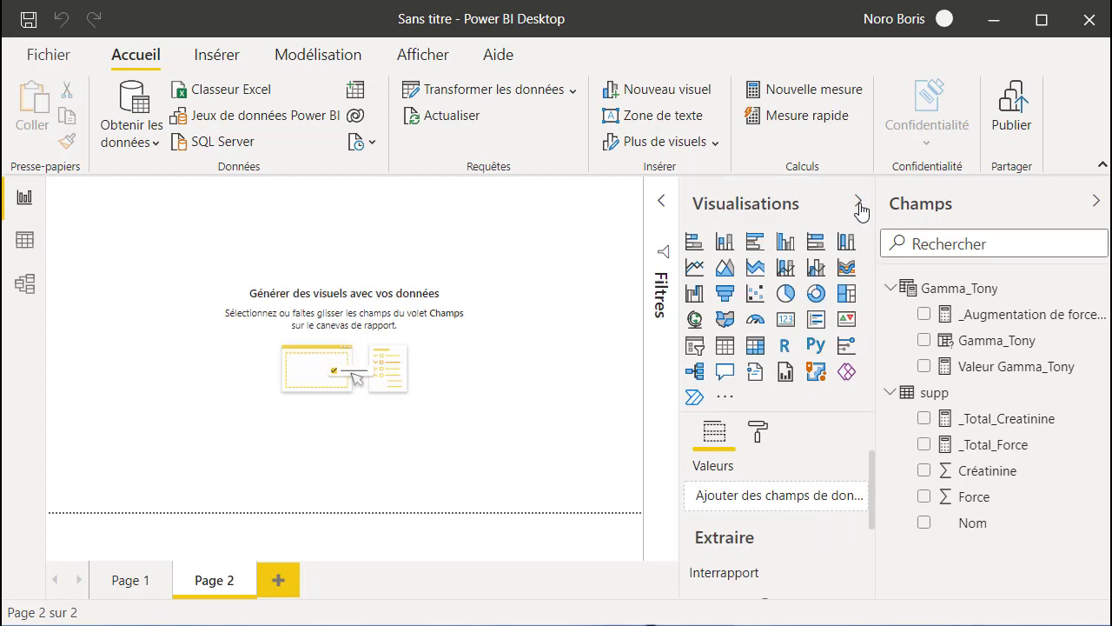
pyautogui.click(786, 243)
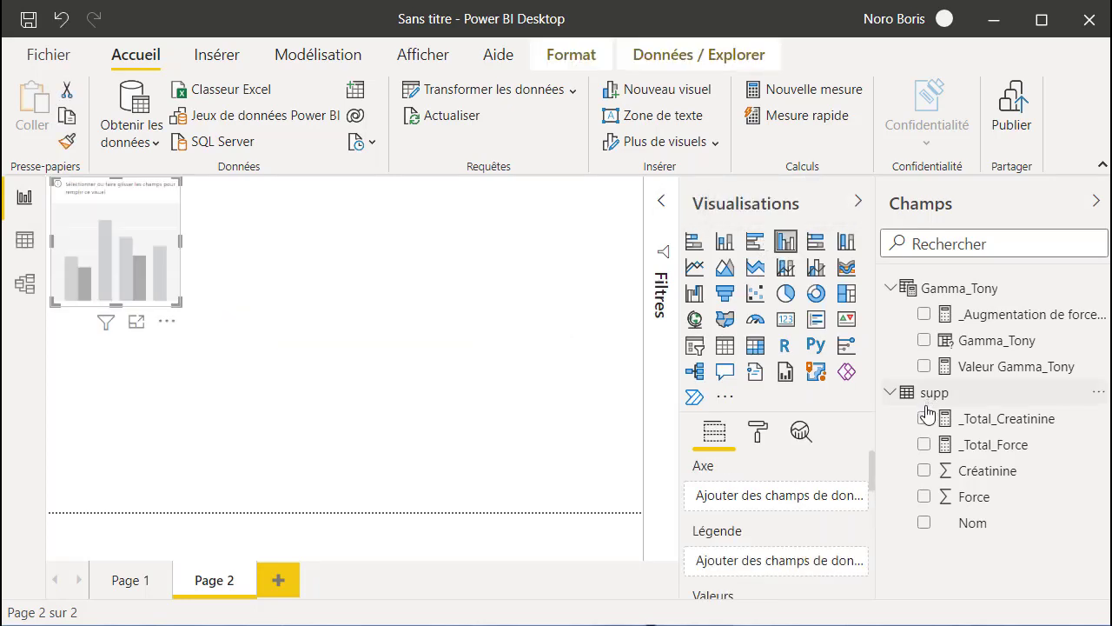
pyautogui.click(924, 522)
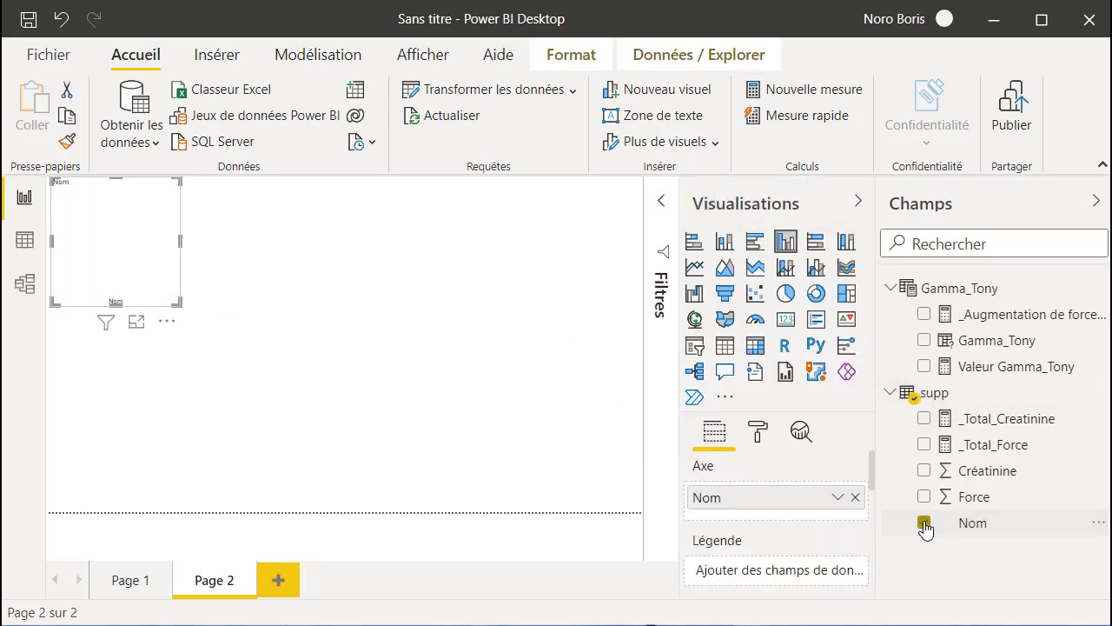
pyautogui.click(924, 446)
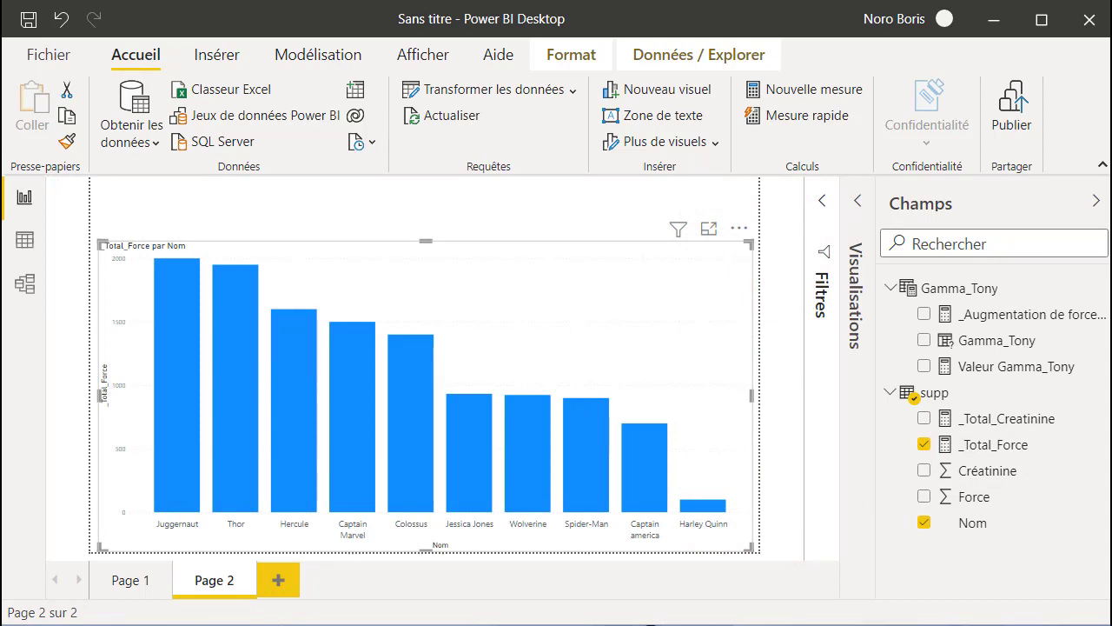
pyautogui.click(347, 67)
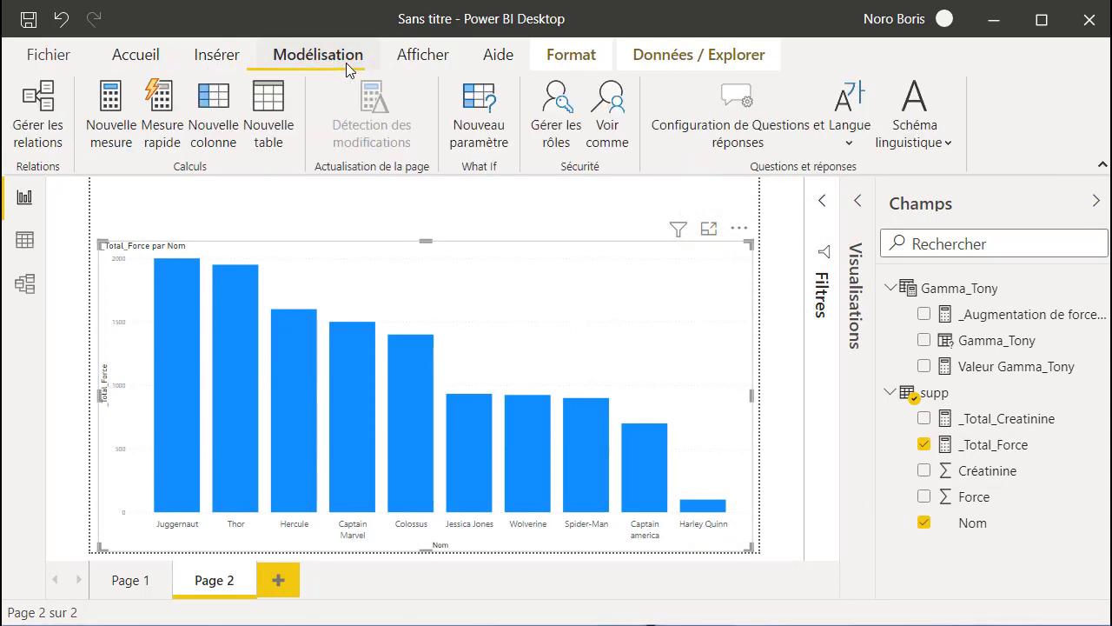
# - Create the what-if parameter Gamma_Banner (0 to 20, step 1) and try its slider
pyautogui.click(493, 130)
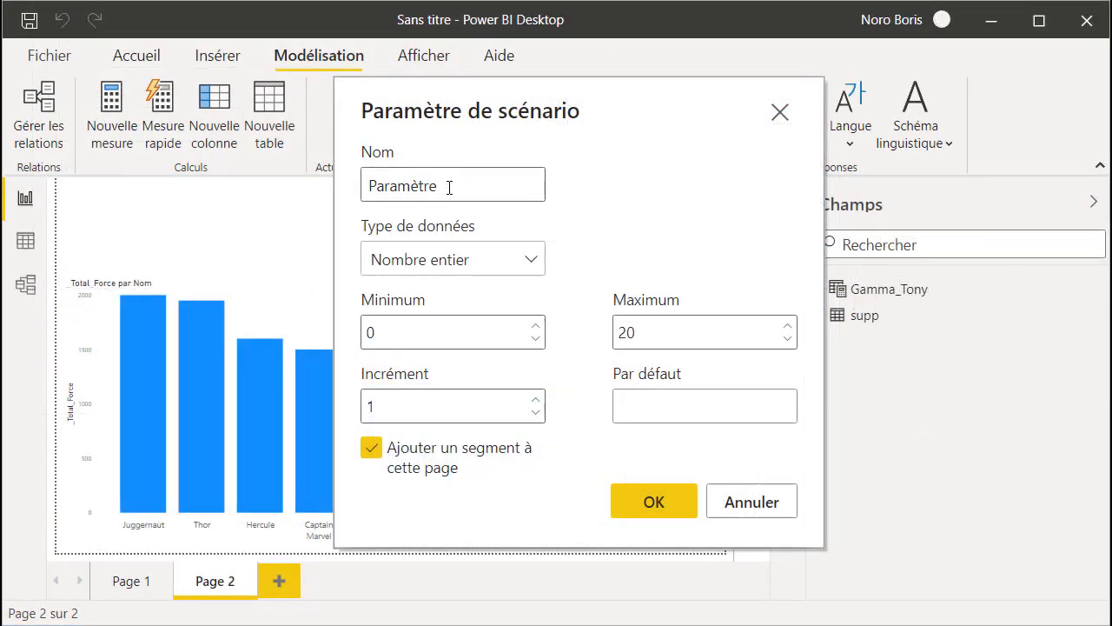
pyautogui.doubleClick(442, 186)
pyautogui.write('Gamma_Banner')
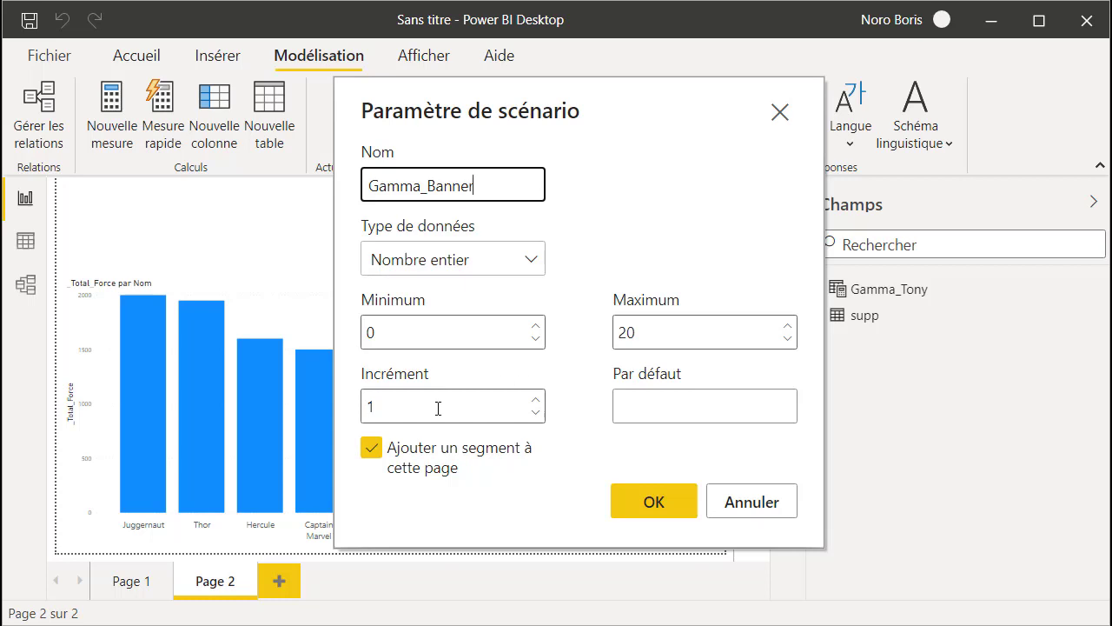
pyautogui.click(639, 500)
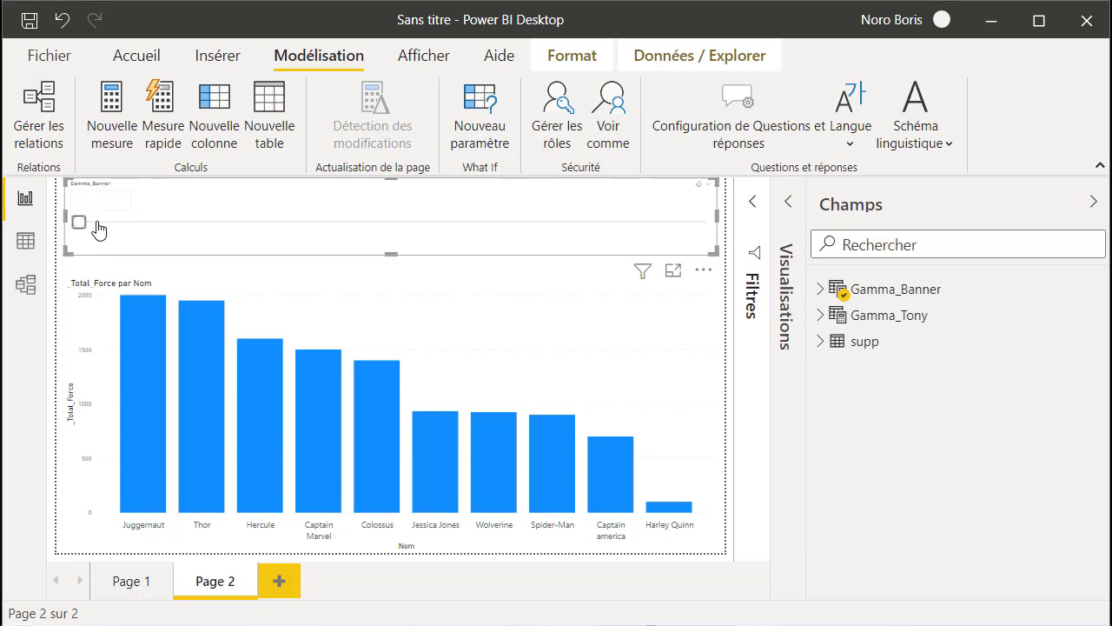
pyautogui.moveTo(98, 224); pyautogui.dragTo(320, 246)
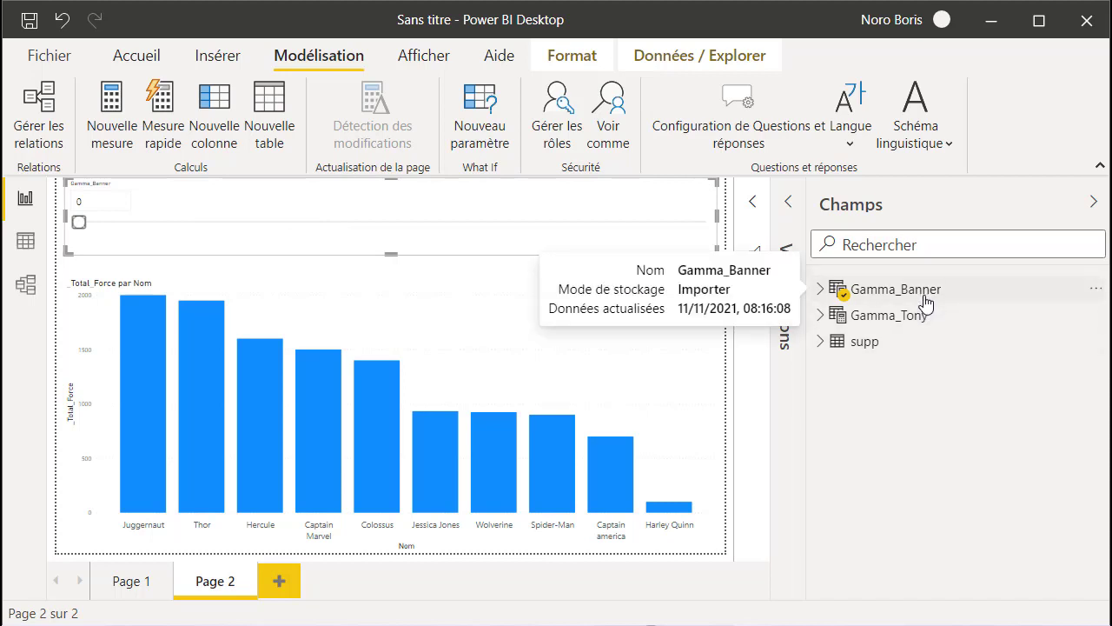
# - Inspect Gamma_Banner's GENERATESERIES column and its SELECTEDVALUE measure Valeur Gamma_Banner without editing them
pyautogui.click(822, 292)
pyautogui.click(921, 315)
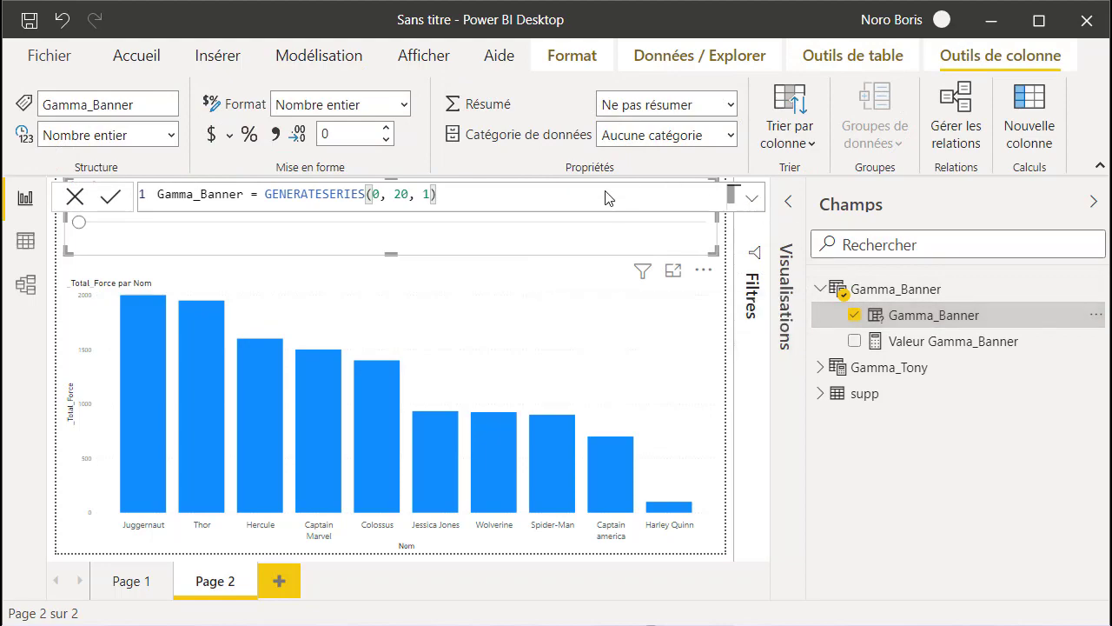
pyautogui.click(376, 203)
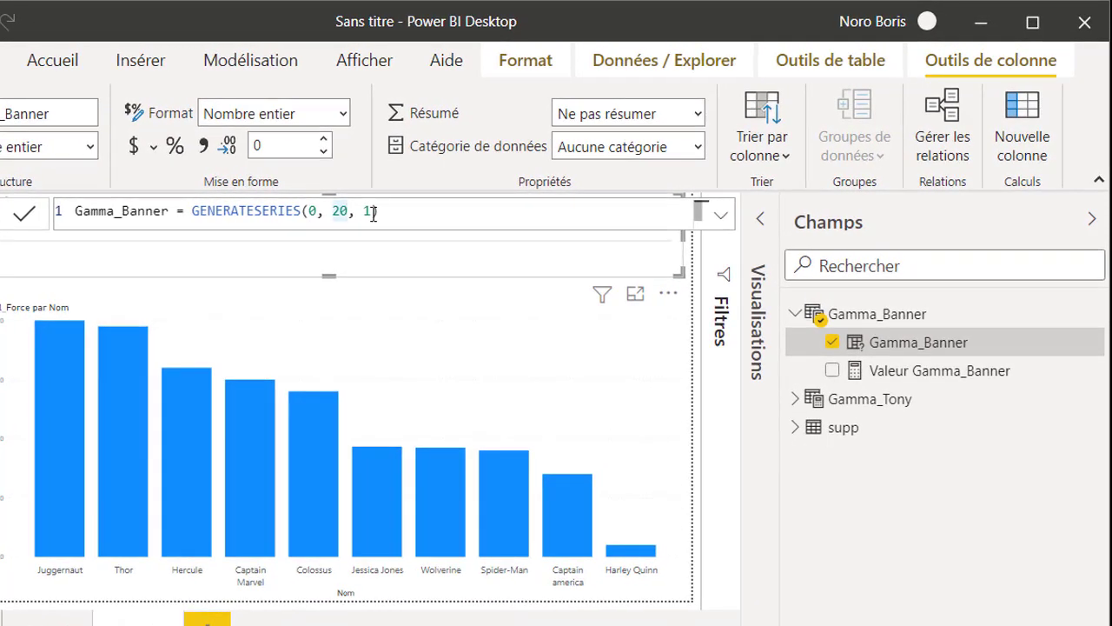
pyautogui.click(374, 212)
pyautogui.press('Return')
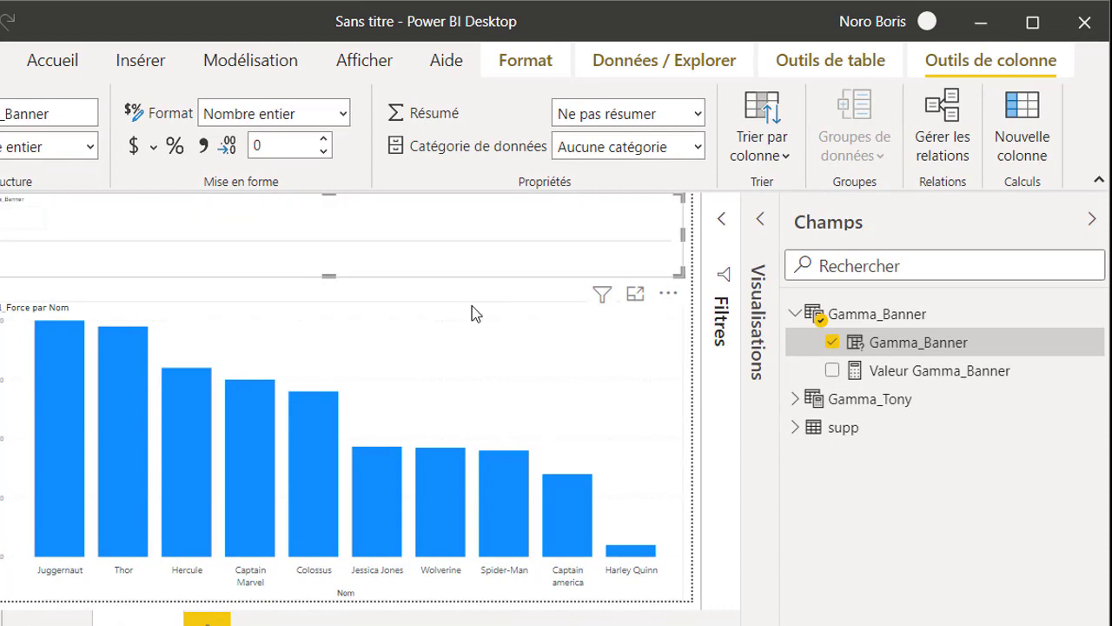
pyautogui.click(896, 379)
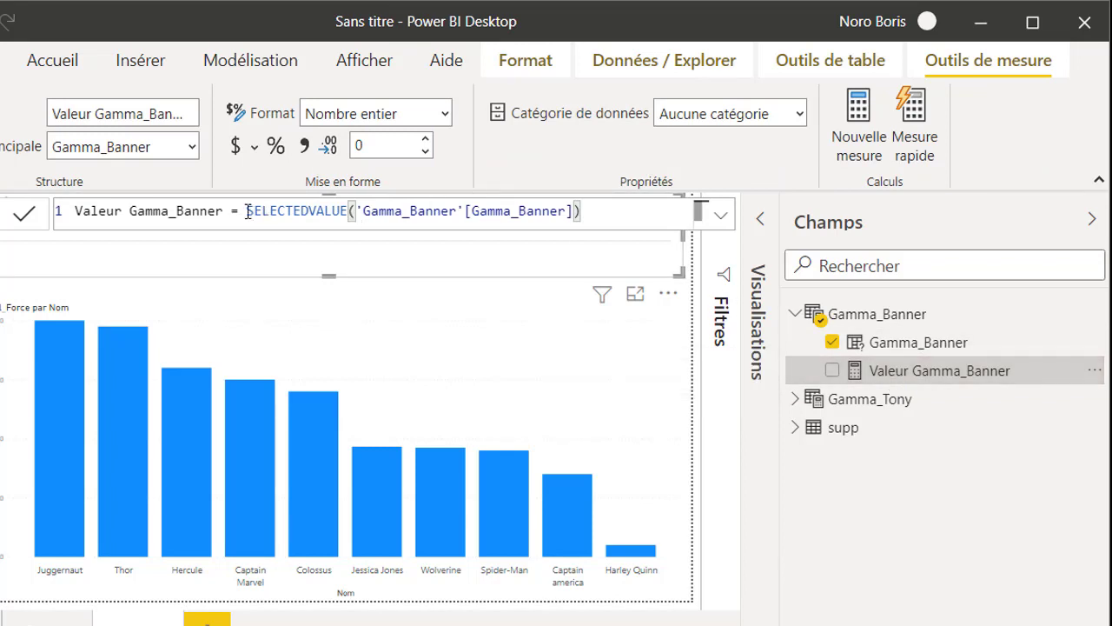
pyautogui.moveTo(246, 211); pyautogui.dragTo(352, 212)
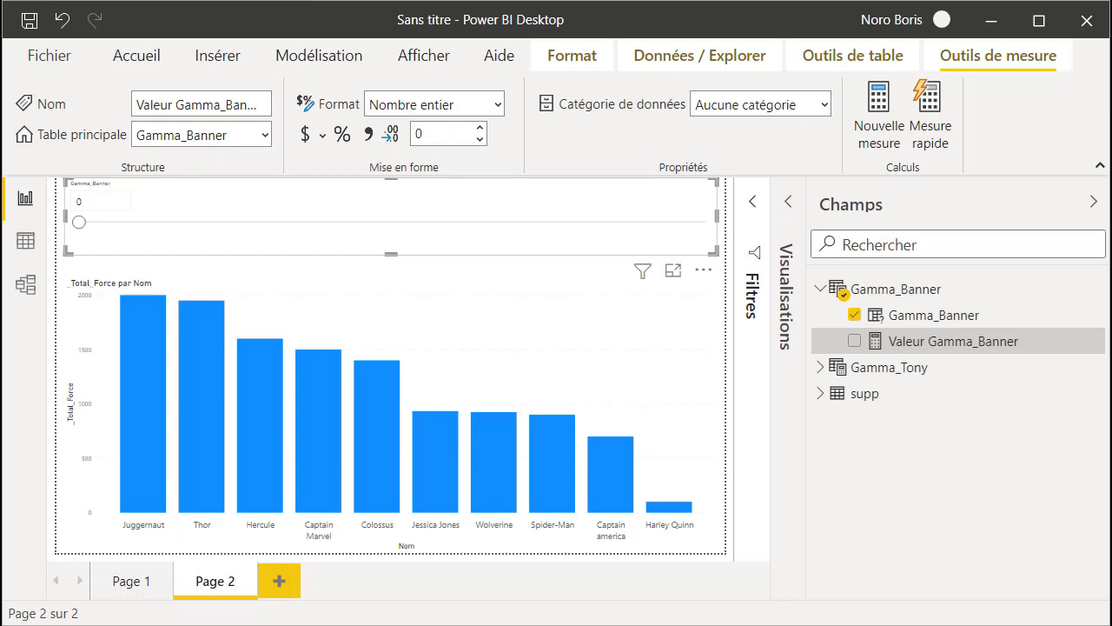
# - Add measure _Modèle_Banner = [_Total_Force] + (1 + [Valeur Gamma_Banner] * [_Total_Creatinine]) to Gamma_Banner
pyautogui.click(879, 112)
pyautogui.press('BackSpace')
pyautogui.press('BackSpace')
pyautogui.press('BackSpace')
pyautogui.press('BackSpace')
pyautogui.press('BackSpace')
pyautogui.press('BackSpace')
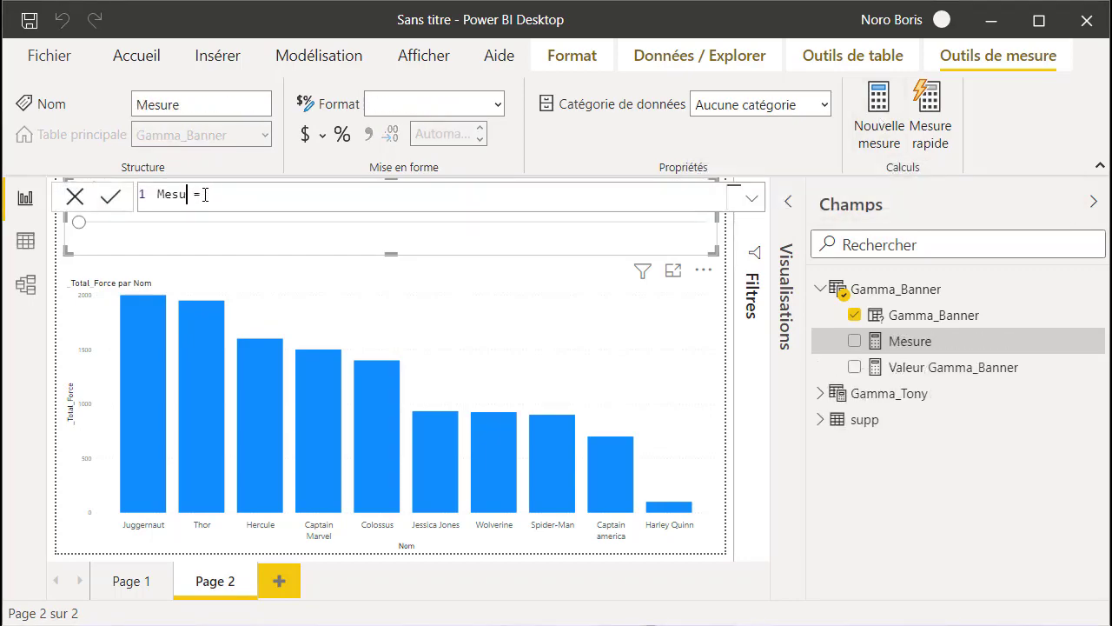
pyautogui.write('_Modèle_Banner')
pyautogui.click(293, 195)
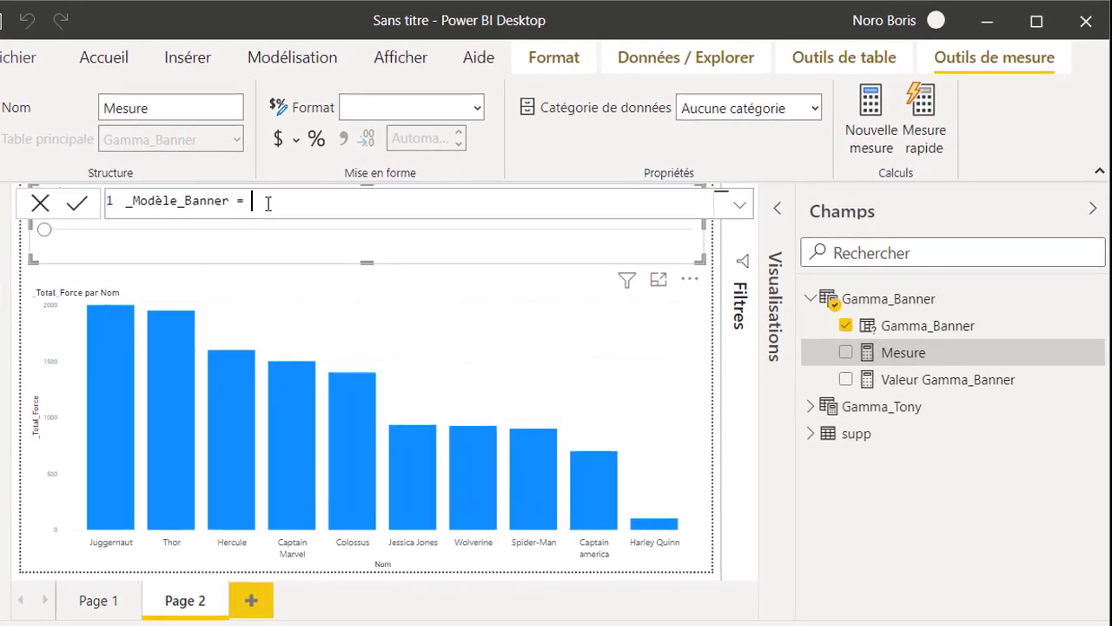
pyautogui.write('fo')
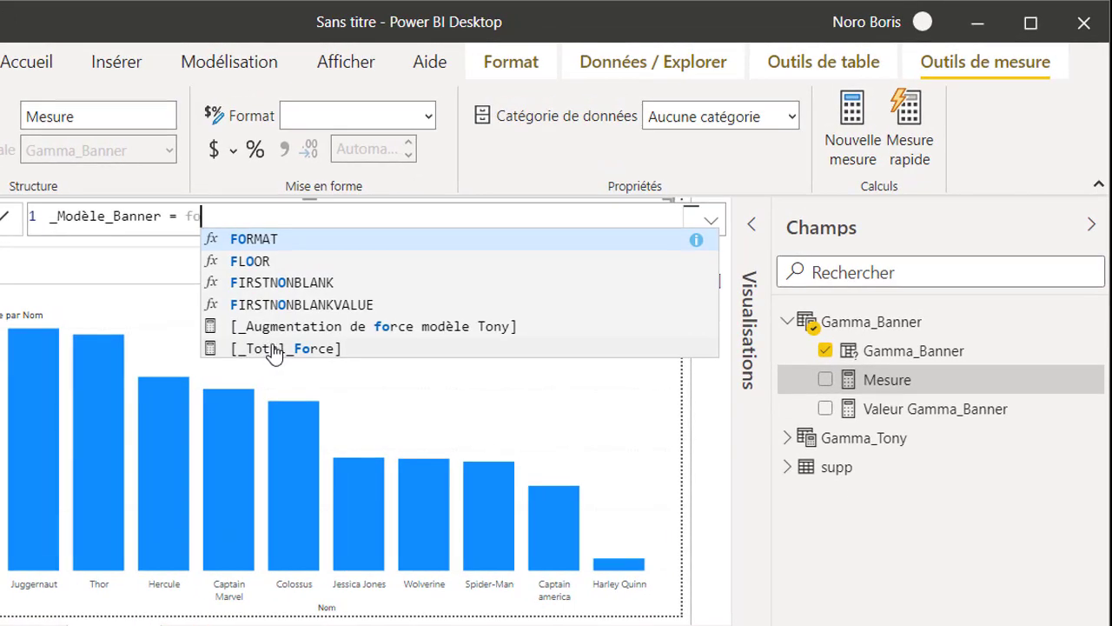
pyautogui.click(274, 351)
pyautogui.write('+')
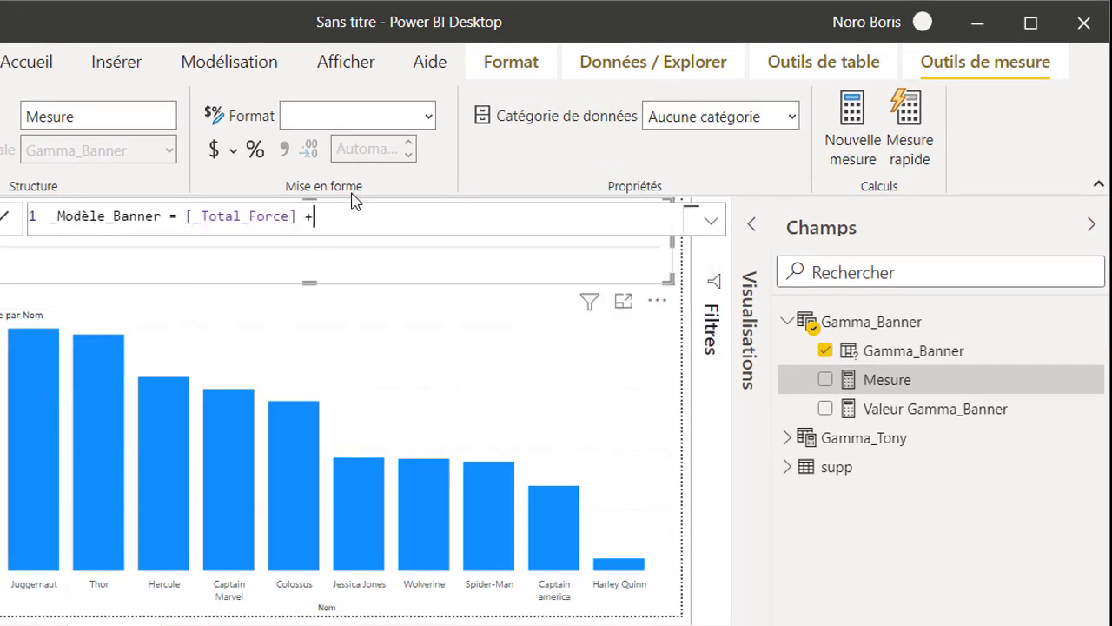
pyautogui.write(' (1 + v')
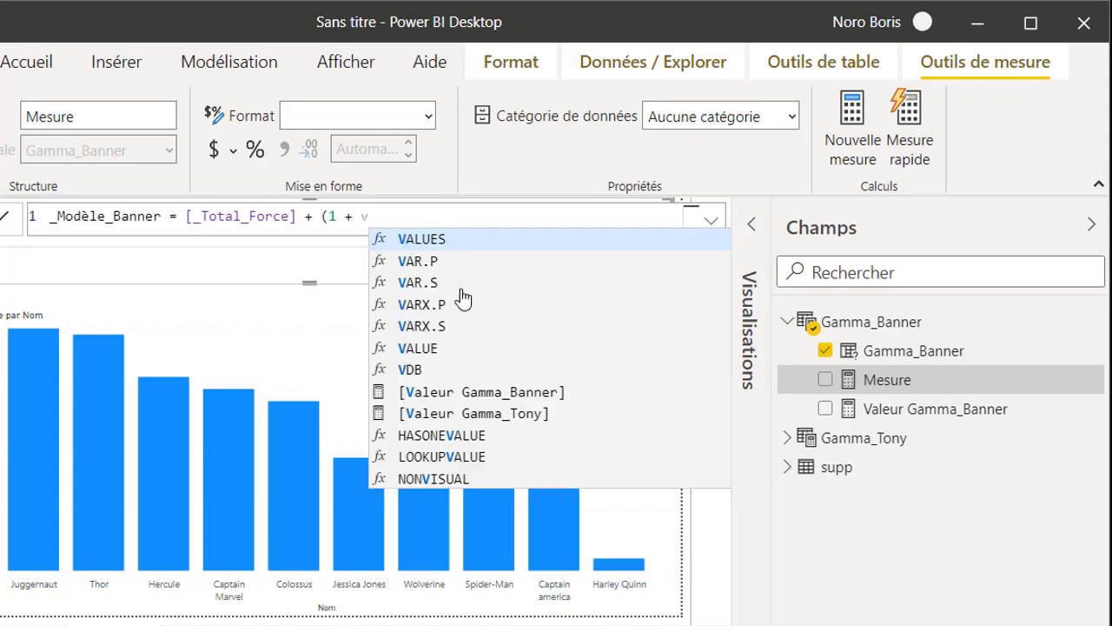
pyautogui.click(468, 397)
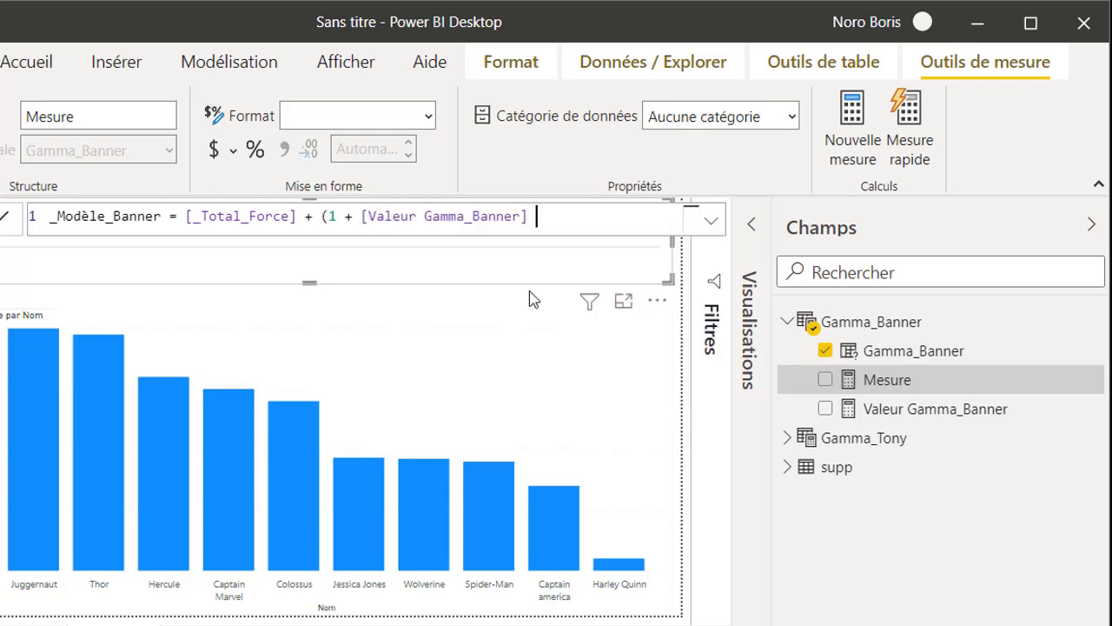
pyautogui.write('* cre')
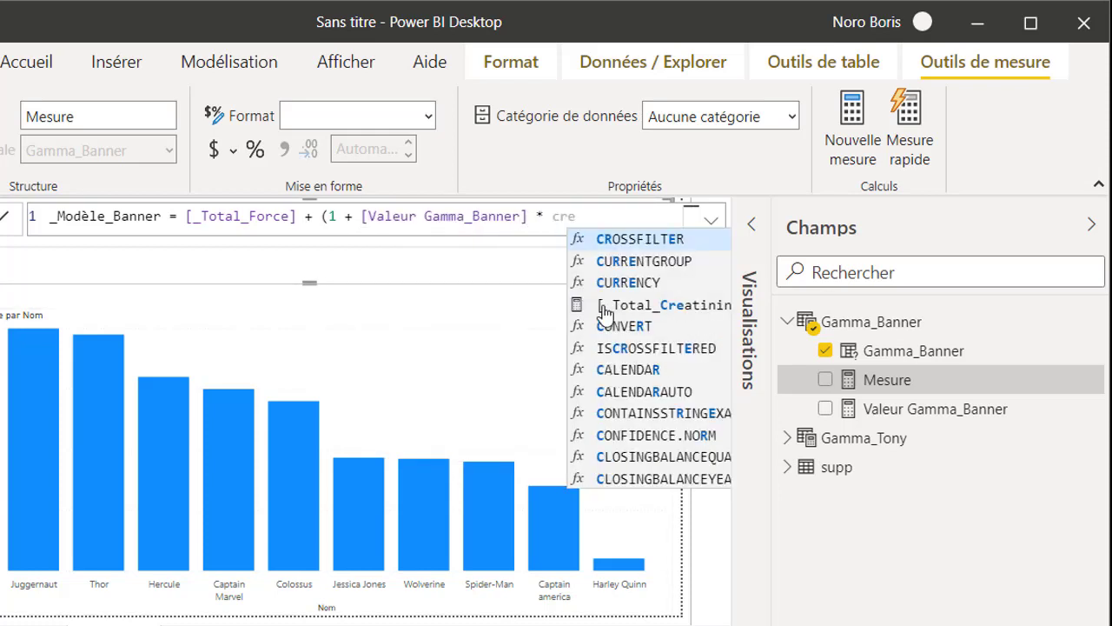
pyautogui.click(641, 308)
pyautogui.press('Return')
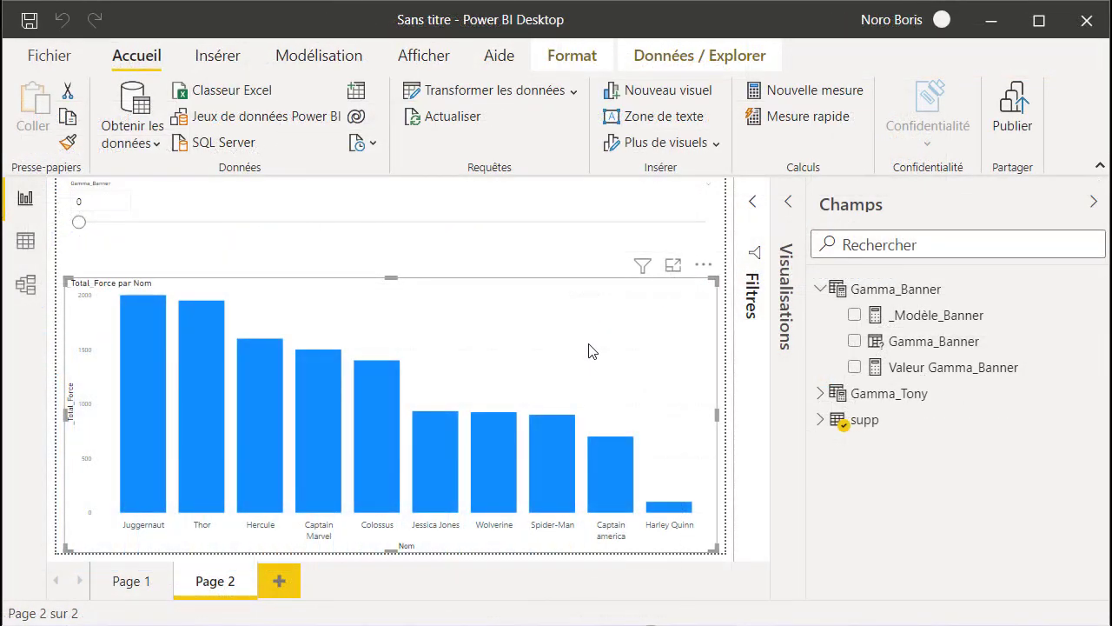
# - Plot _Modèle_Banner beside _Total_Force and slide Gamma_Banner up to 20
pyautogui.click(855, 318)
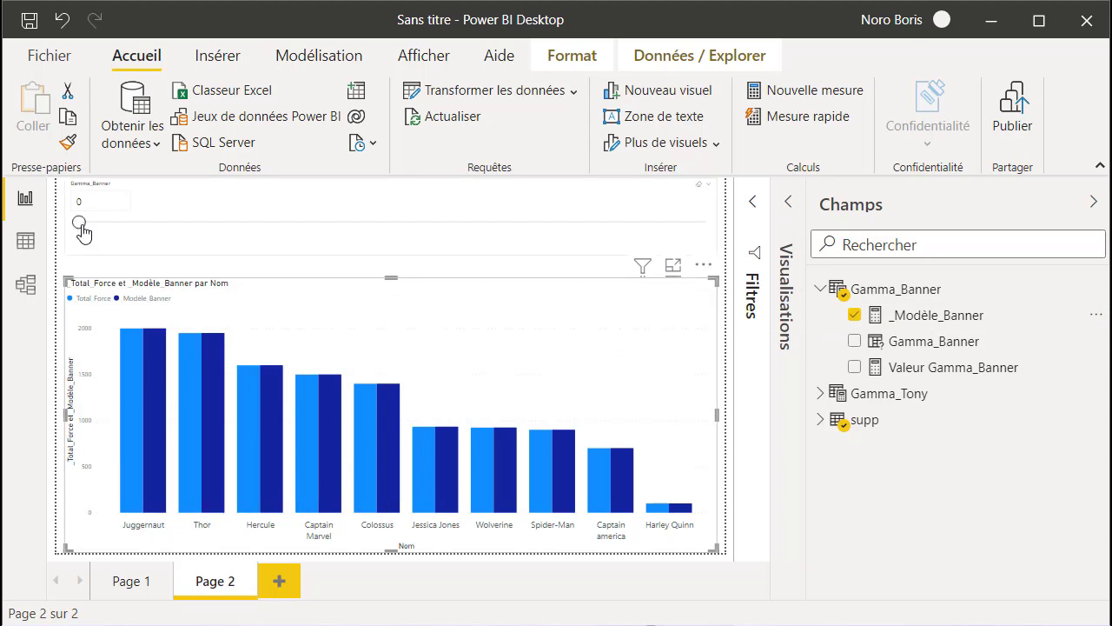
pyautogui.moveTo(80, 227); pyautogui.dragTo(456, 228)
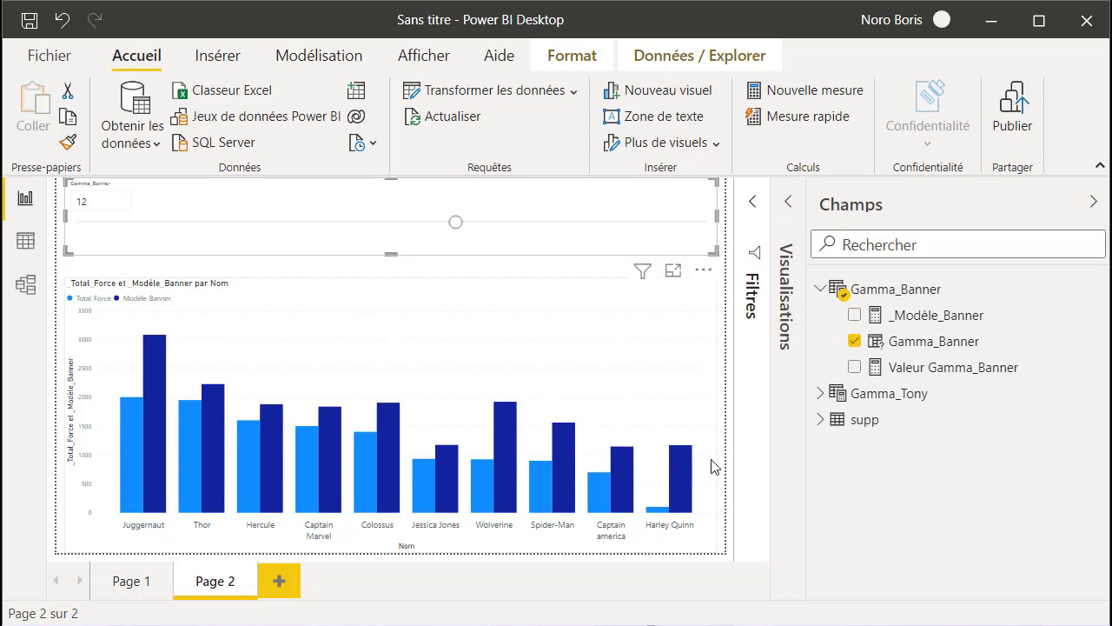
pyautogui.moveTo(459, 226); pyautogui.dragTo(693, 247)
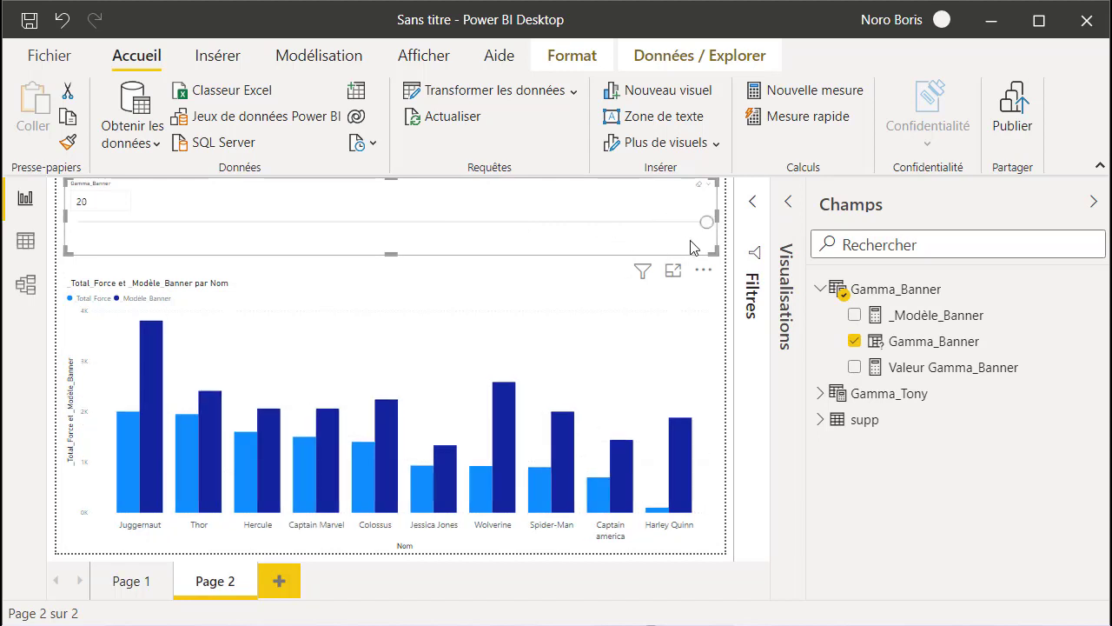